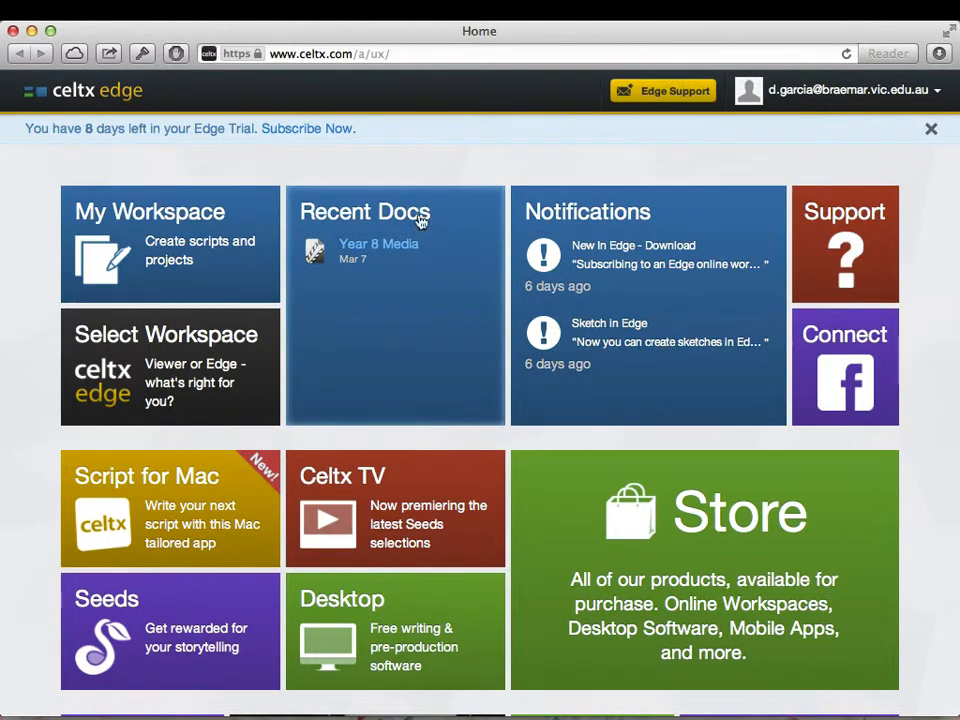
- Open the recent Year 8 Media script and write the scene heading "THE CLASSROOM"
click(358, 246)
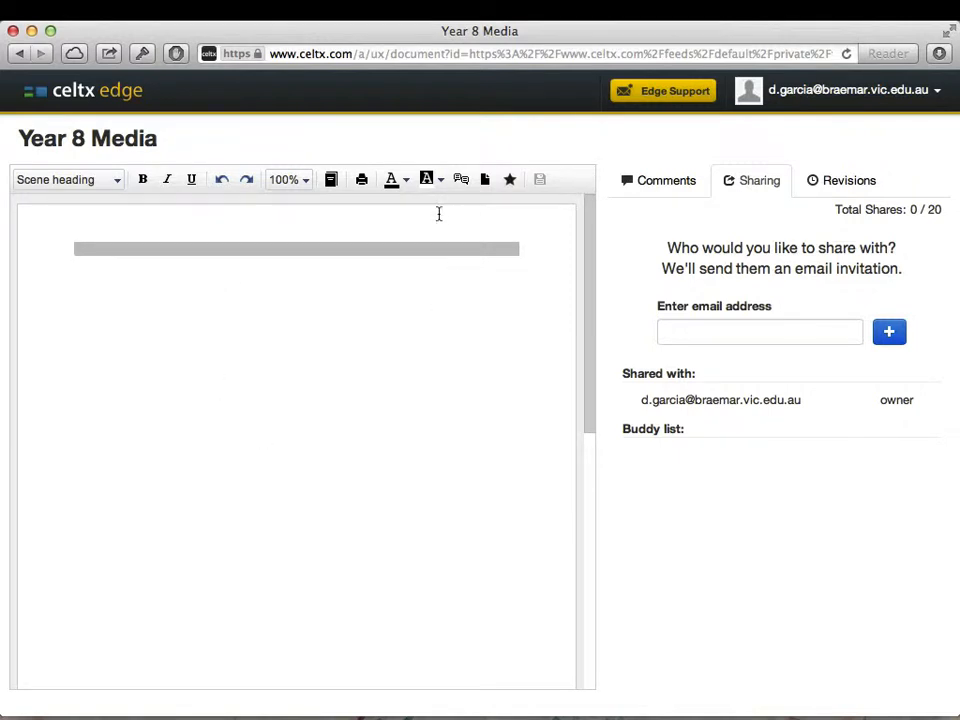
click(113, 183)
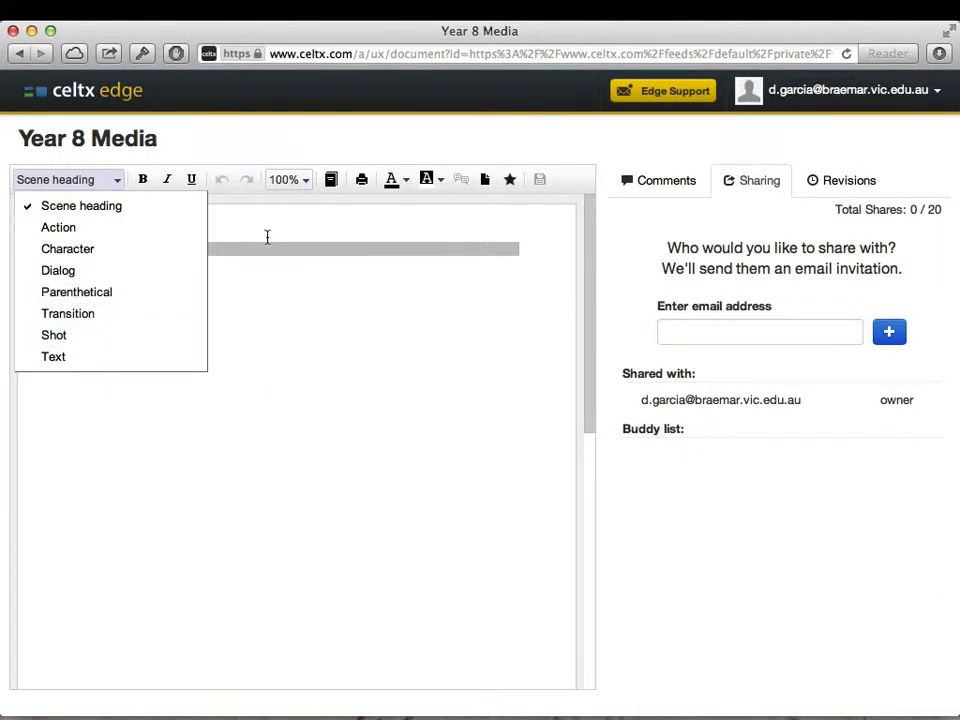
click(77, 207)
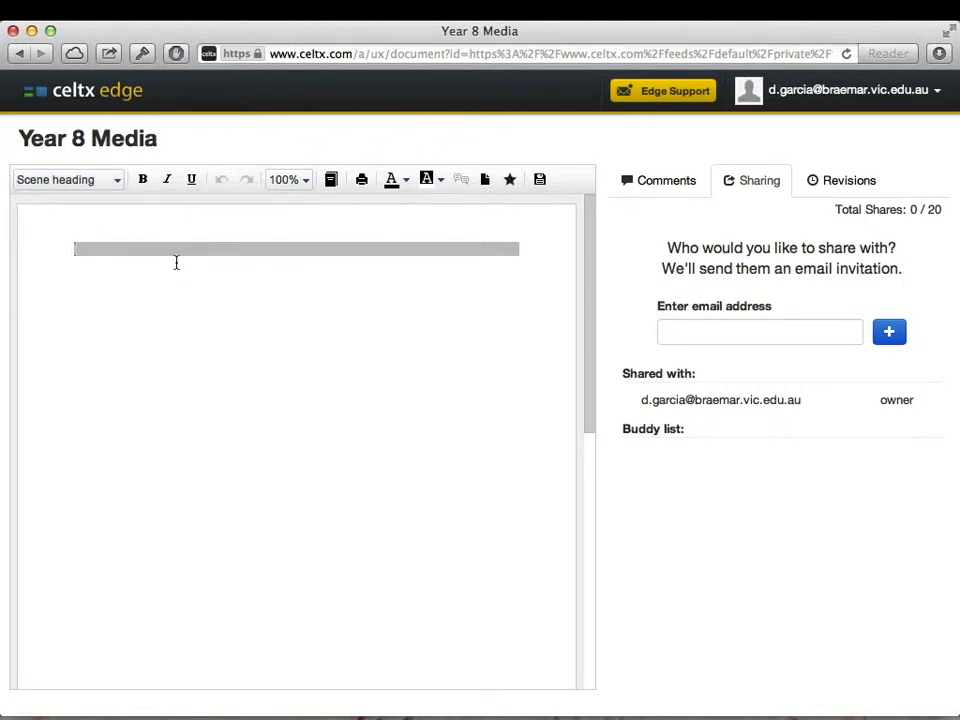
text(THE Classroom)
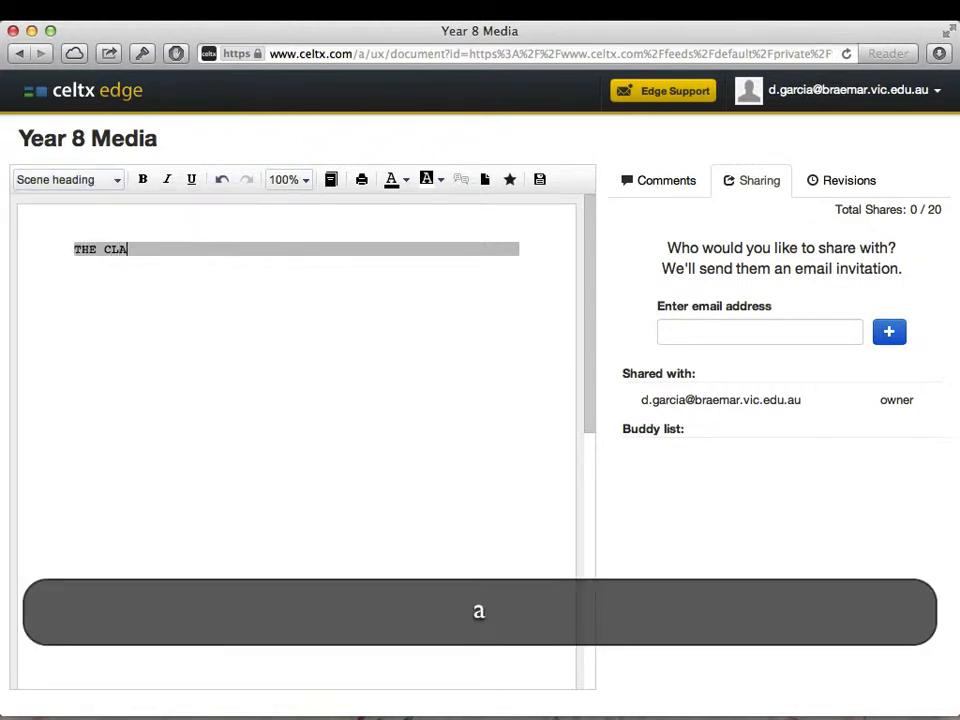
key(Return)
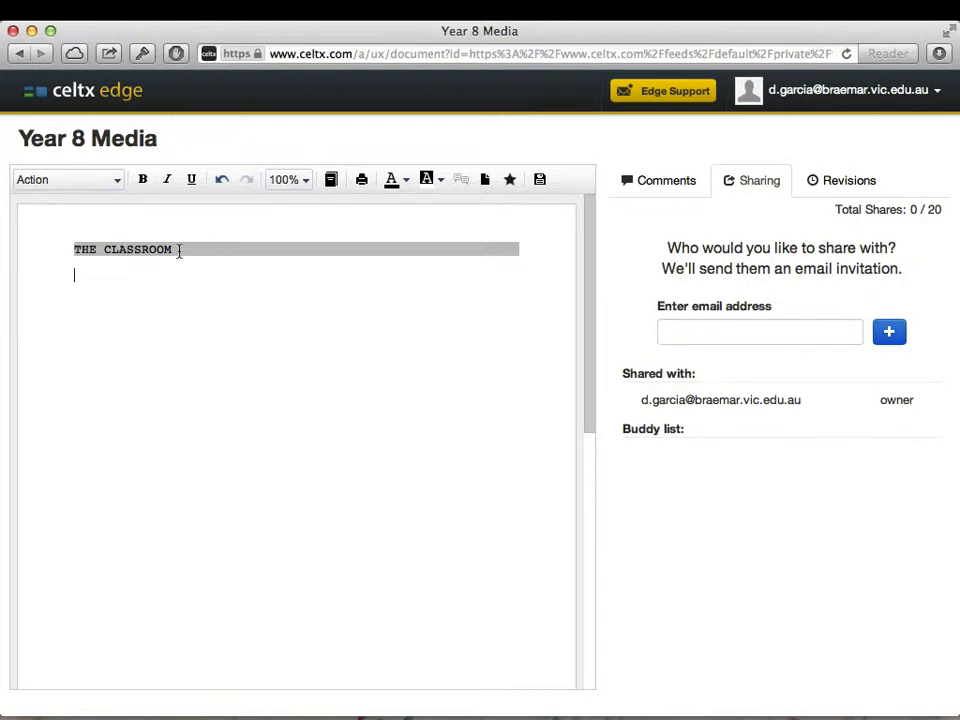
- Add an Action line with the teacher's name followed by "enters looking strict. He sits down and begins to talk to the class."
click(111, 179)
click(71, 228)
text(mr)
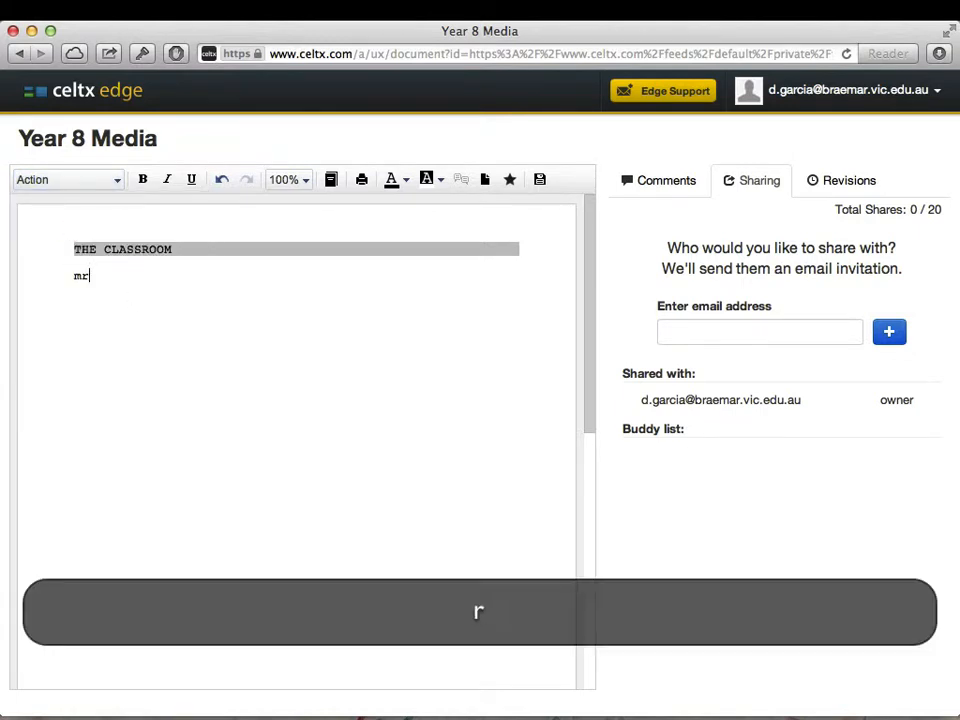
key(BackSpace)
key(BackSpace)
text(Mr. Garcia enteres)
key(BackSpace)
key(BackSpace)
key(BackSpace)
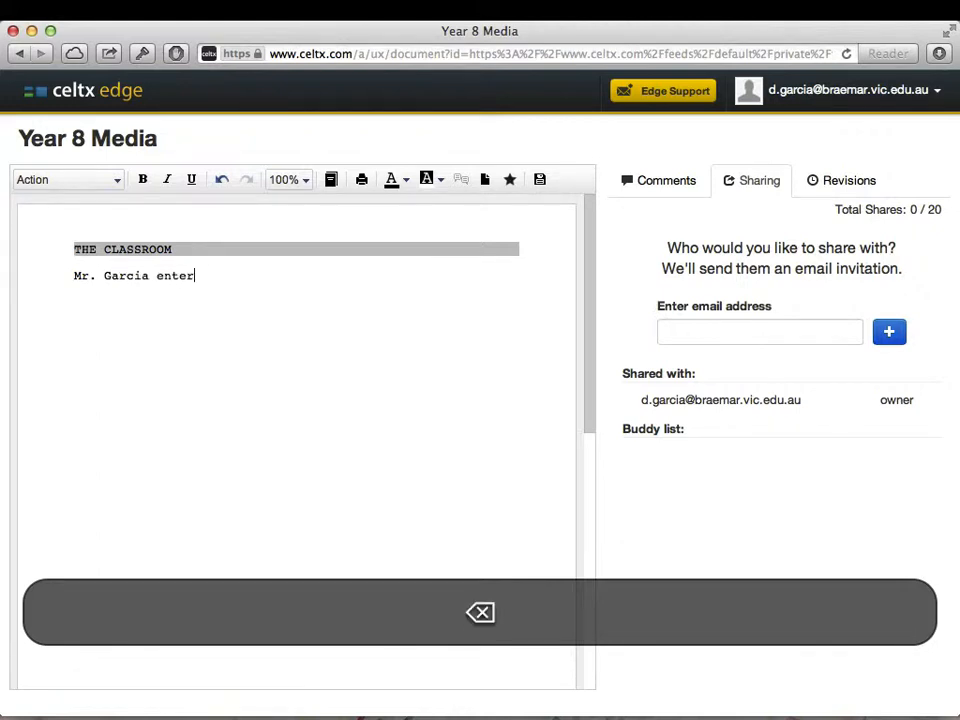
text(s lok)
text(oing)
key(BackSpace)
key(BackSpace)
key(BackSpace)
key(BackSpace)
key(BackSpace)
key(BackSpace)
text(oking )
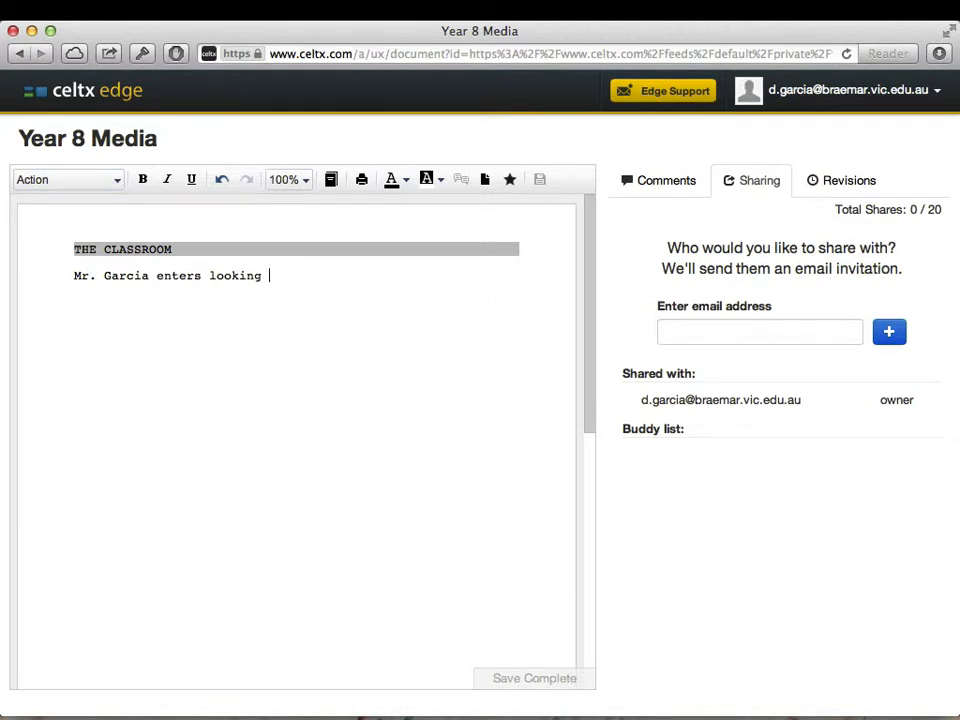
text(st)
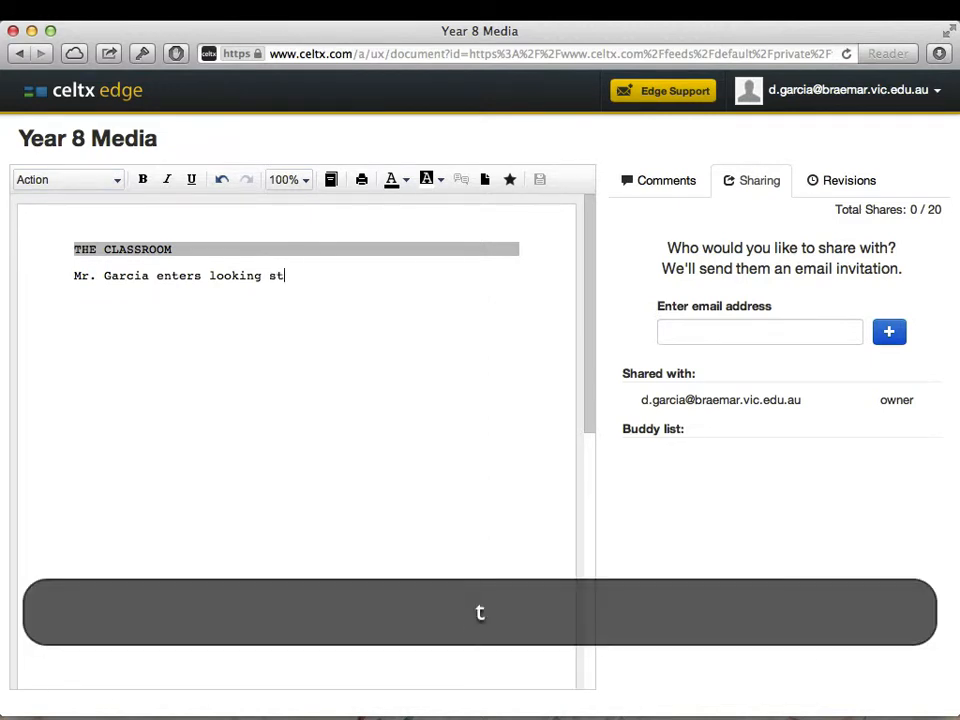
text(rict. He sits down an)
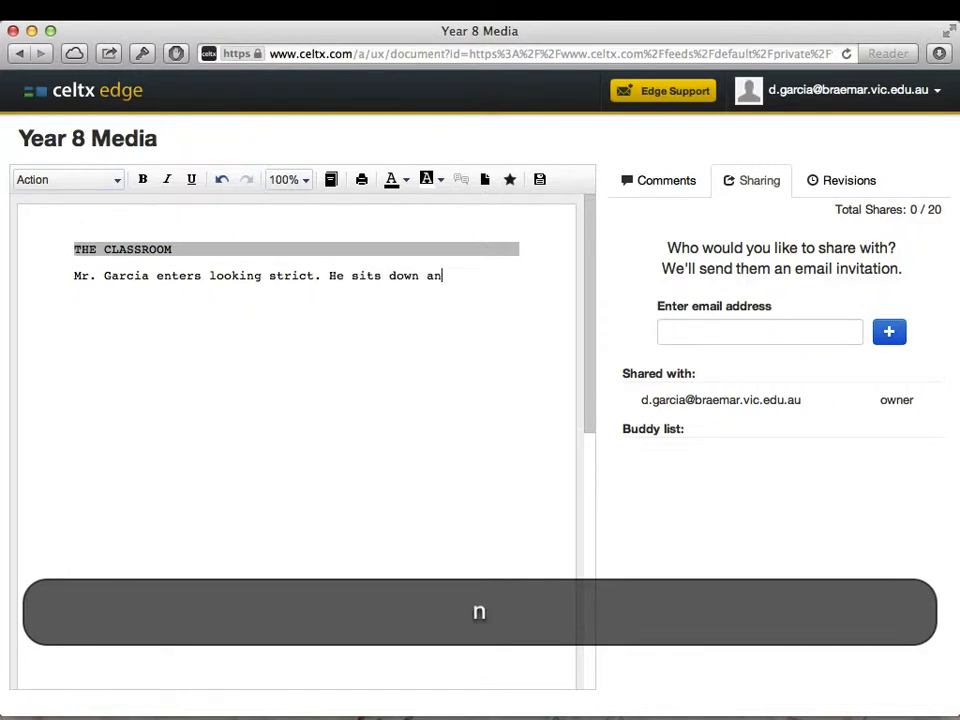
text(d begins to talk to the class.)
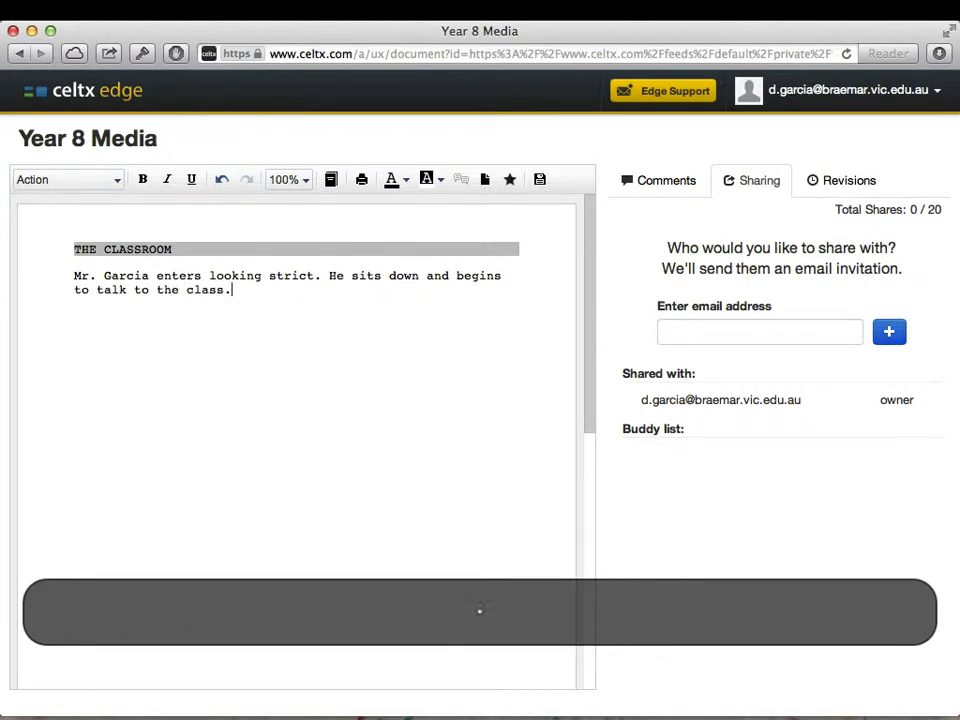
key(Return)
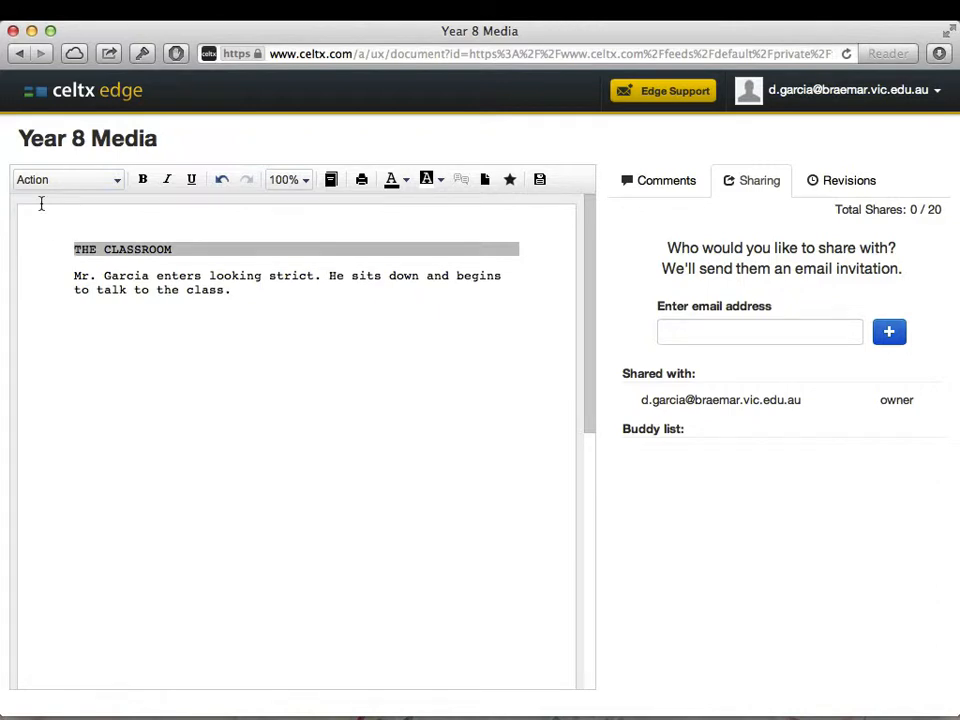
- Format the new line below the action as Character and enter the teacher's name as the speaker
click(77, 182)
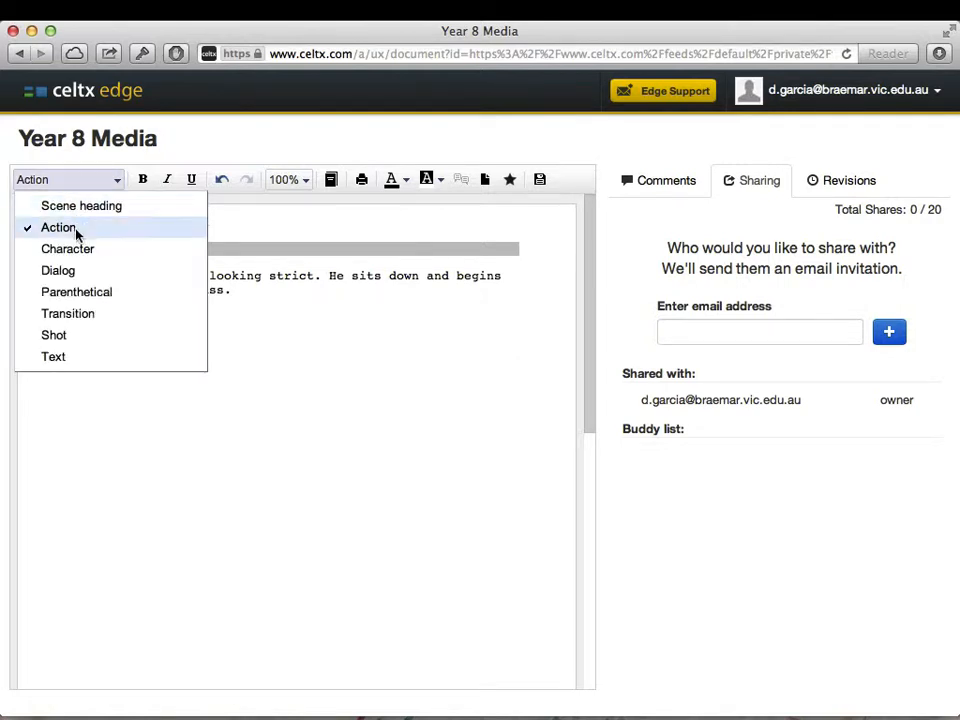
click(57, 250)
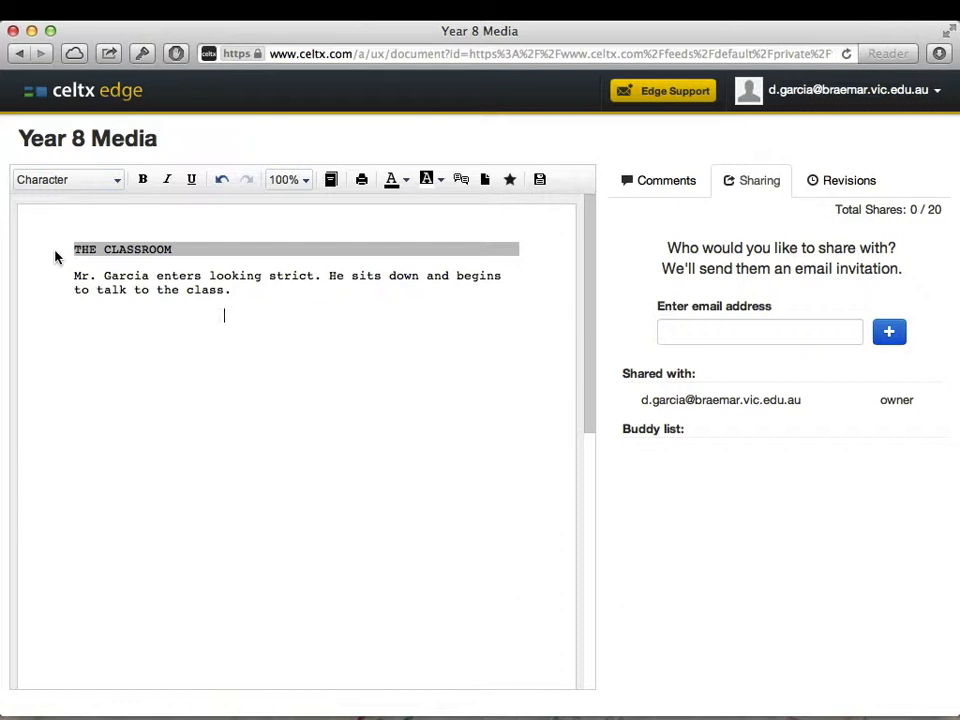
text(MR. GAR)
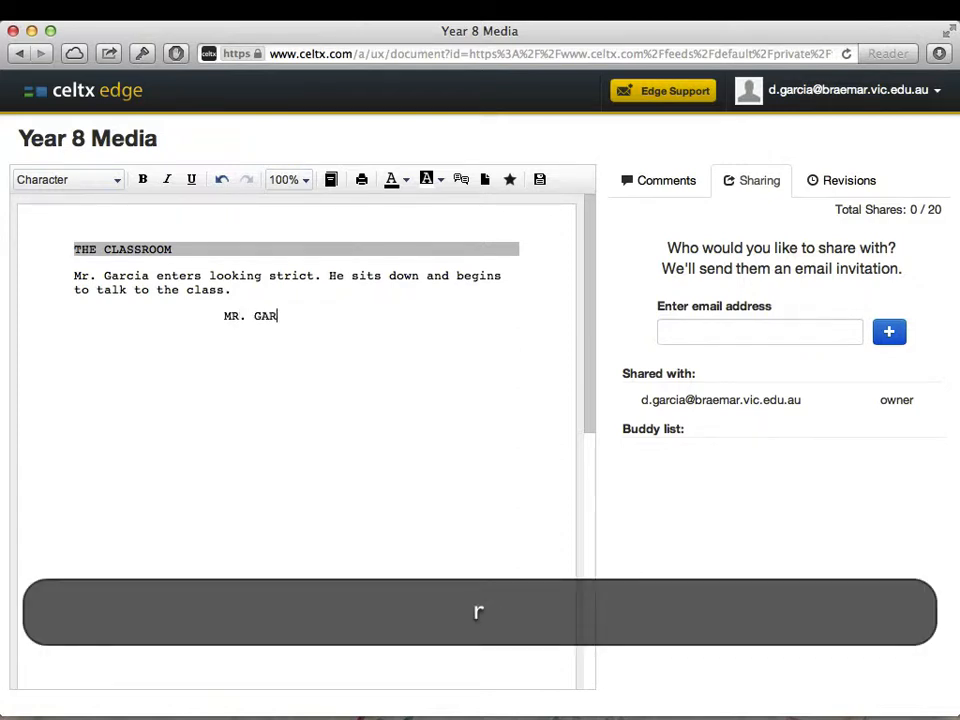
text(CIA)
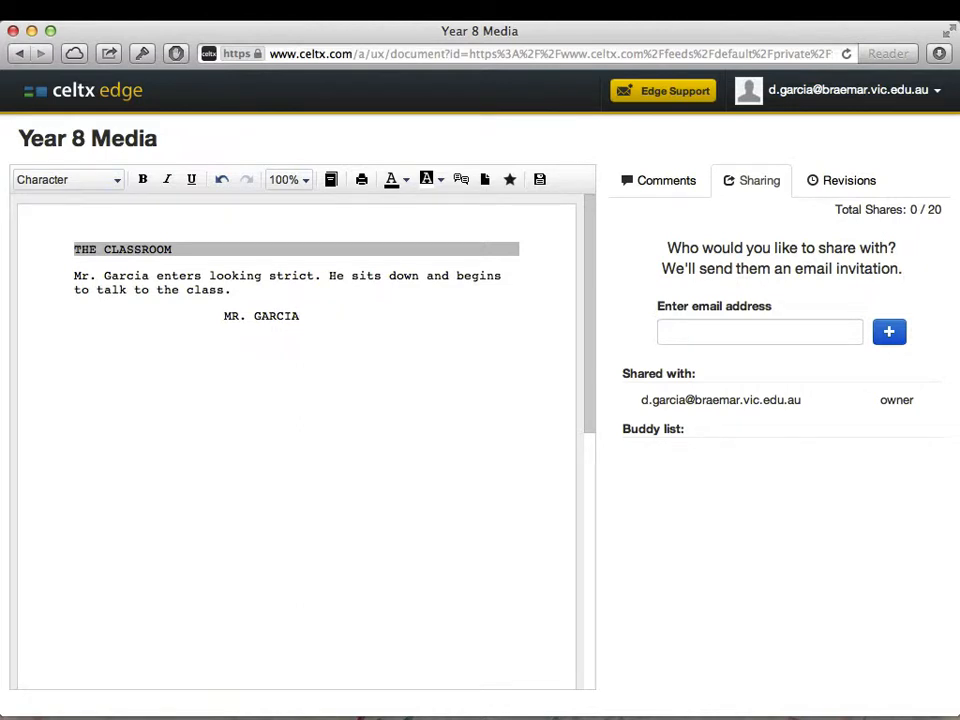
key(Return)
- Write the teacher's dialog line "Hi peeps, how was your weekend?"
text(h)
key(BackSpace)
text(H)
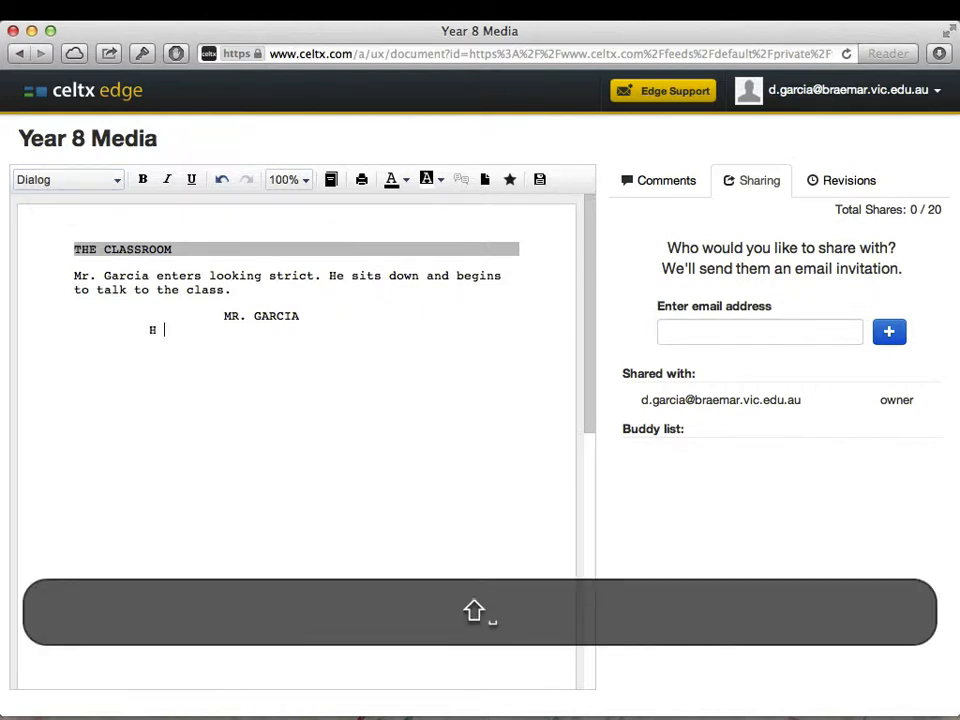
key(BackSpace)
text(i peeps, how was your we)
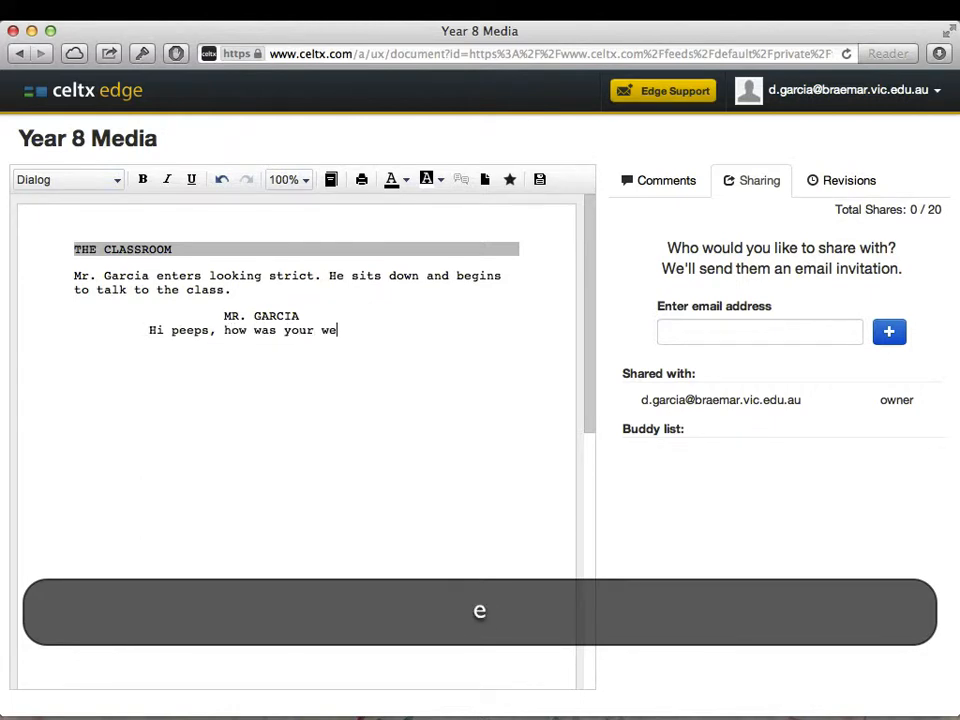
text(ekend?)
key(shift+Return)
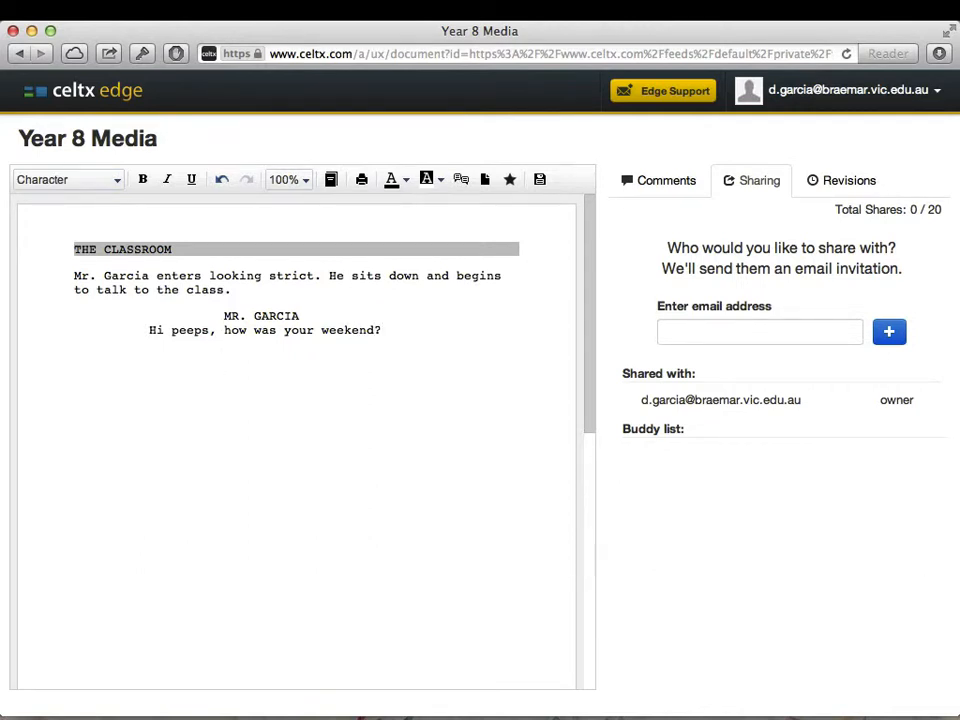
- Add the first student's name as the next speaking character, with the dialog "It was great."
key(shift)
text(JA)
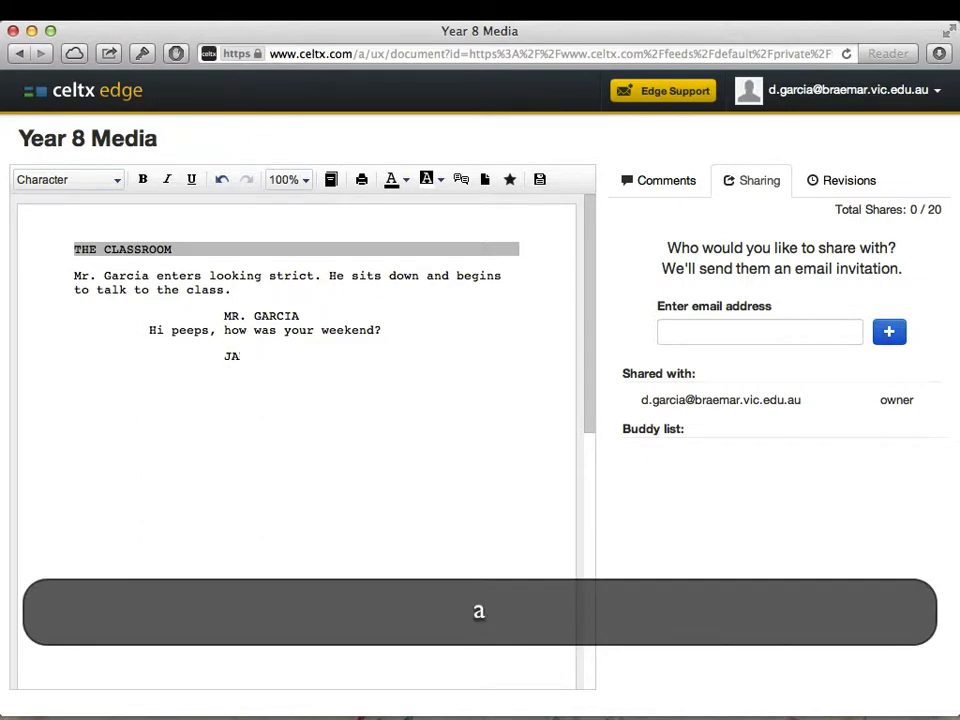
text(RROD)
key(Return)
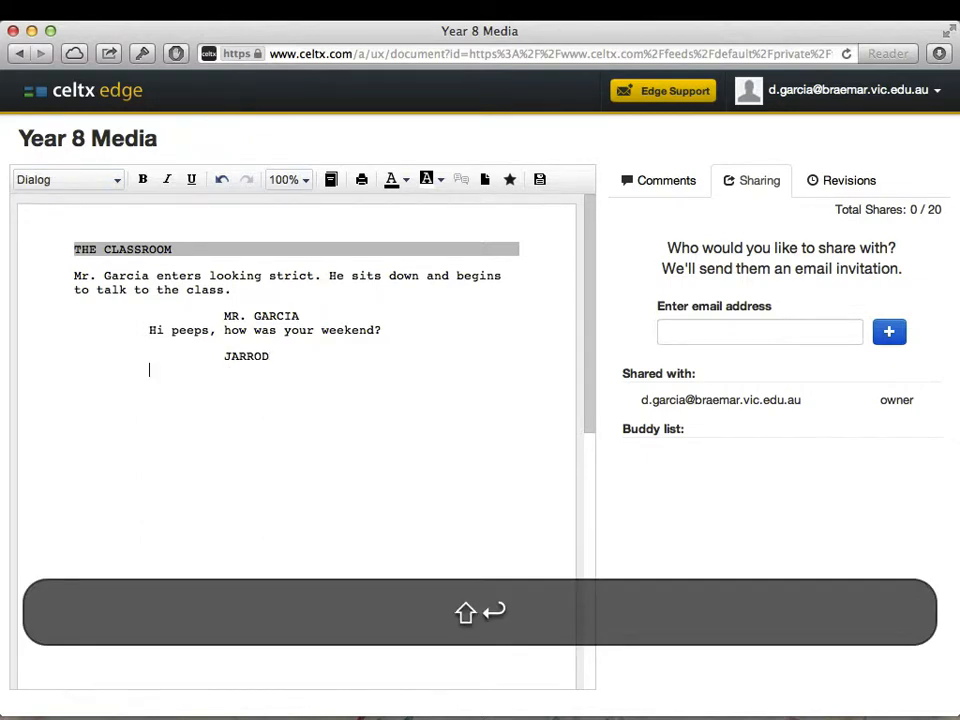
text(It was great.)
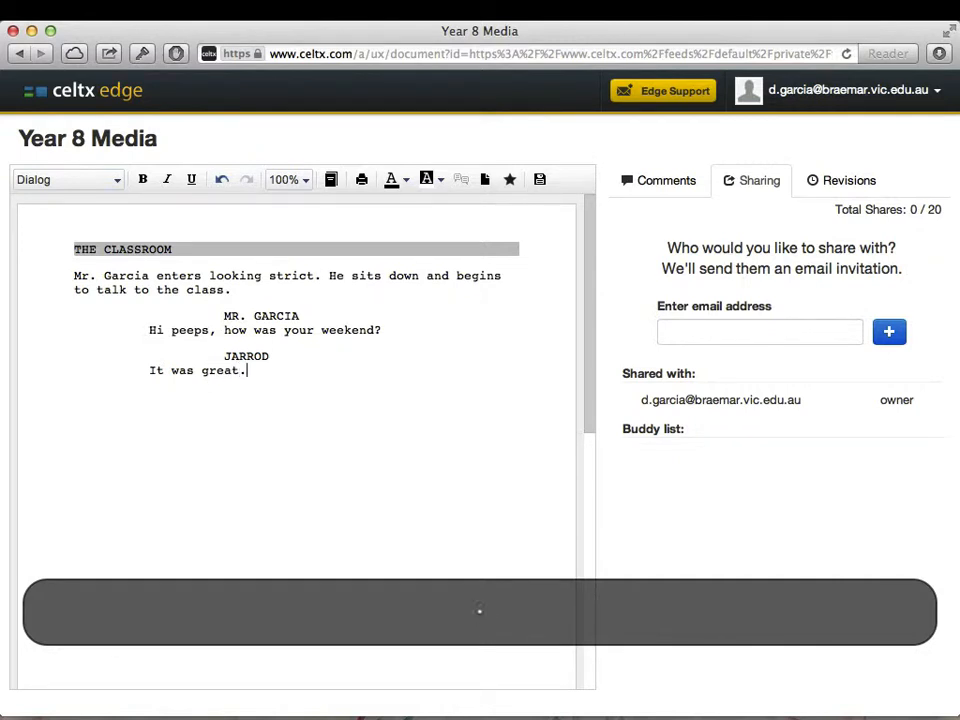
key(Return)
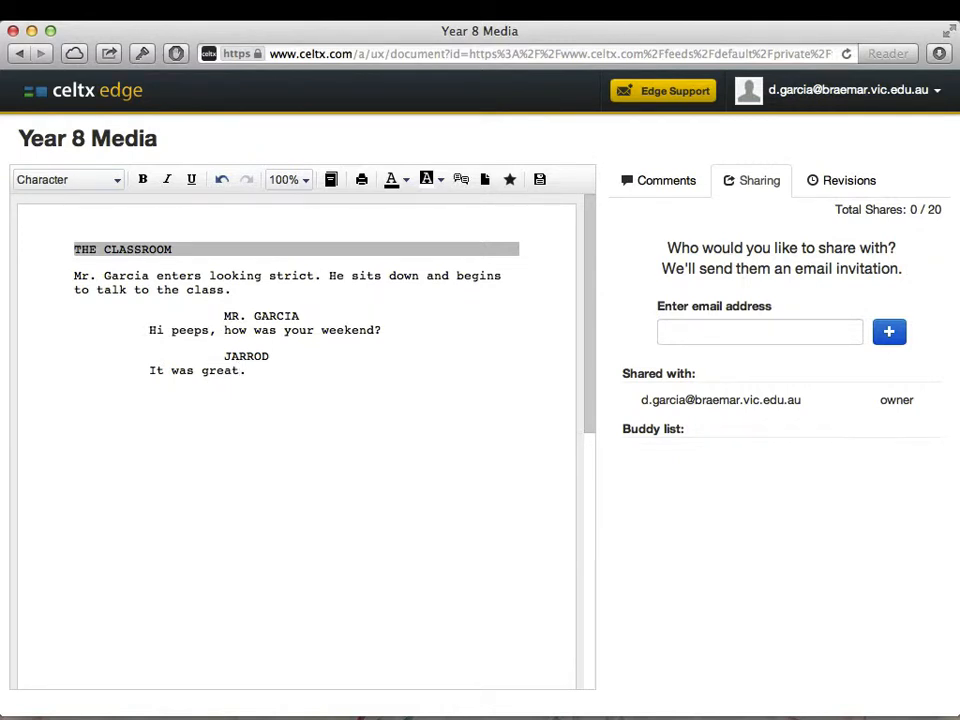
- Add the second student's name as a speaking character, with the dialog "noise..."
text(Angus)
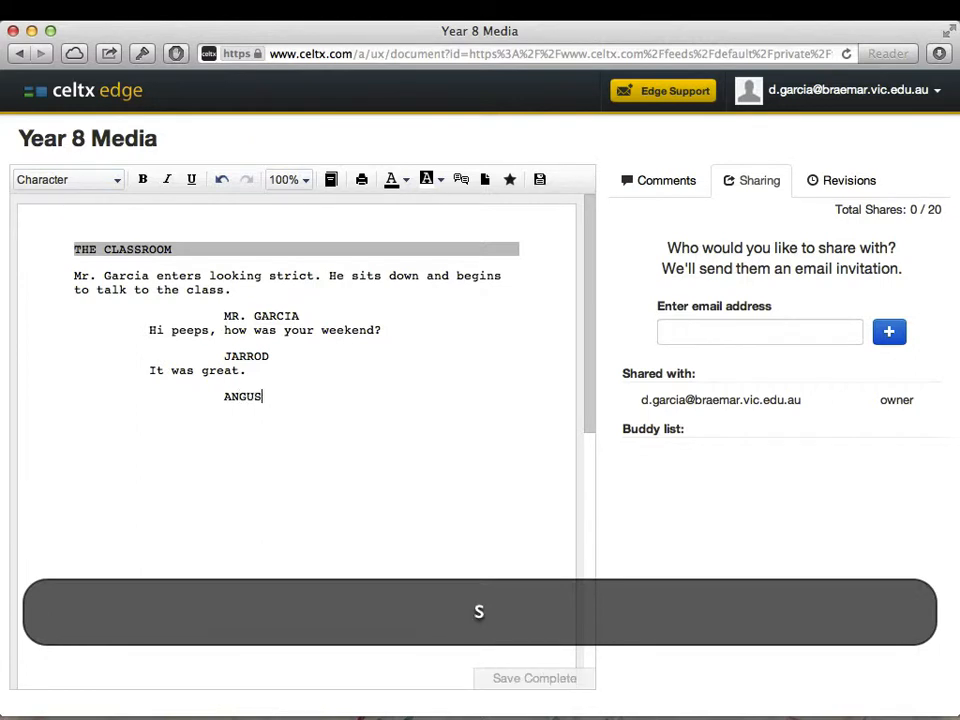
key(Return)
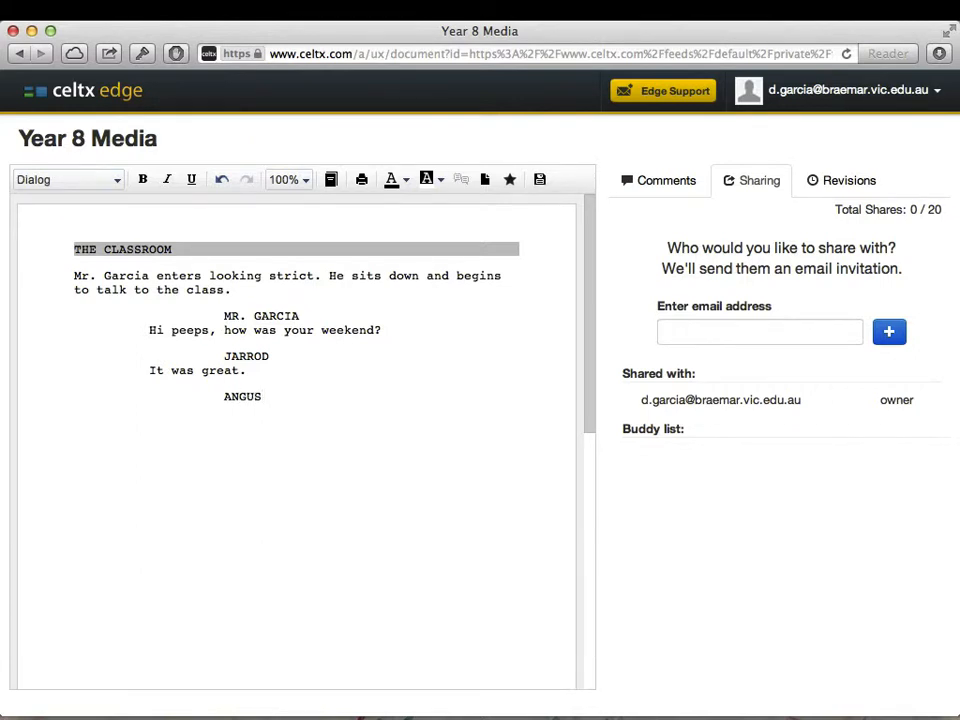
text(noise...)
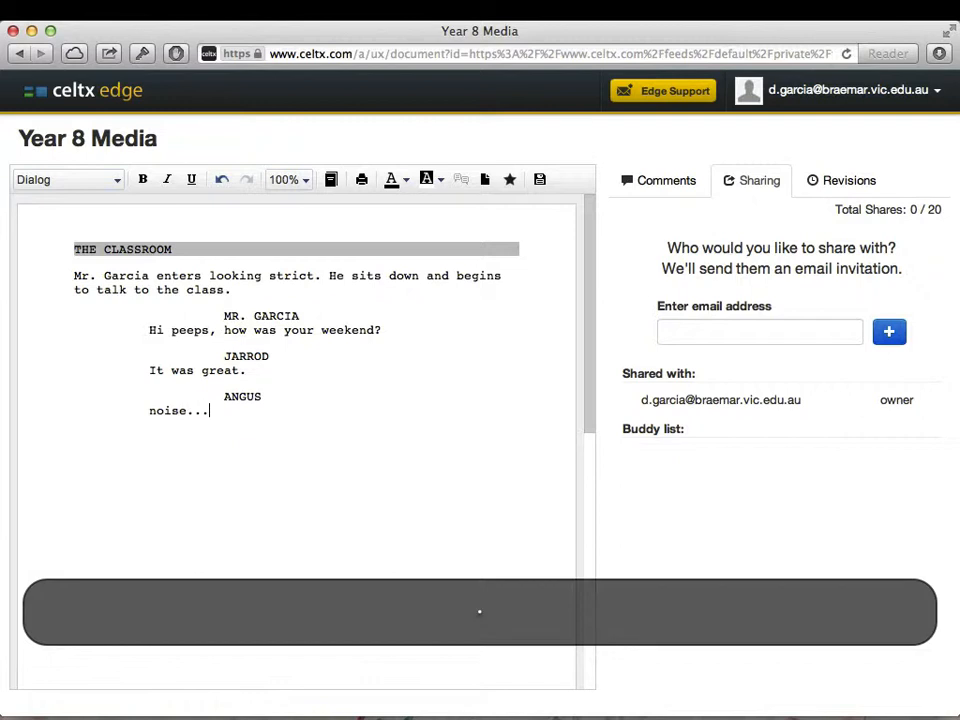
key(Return)
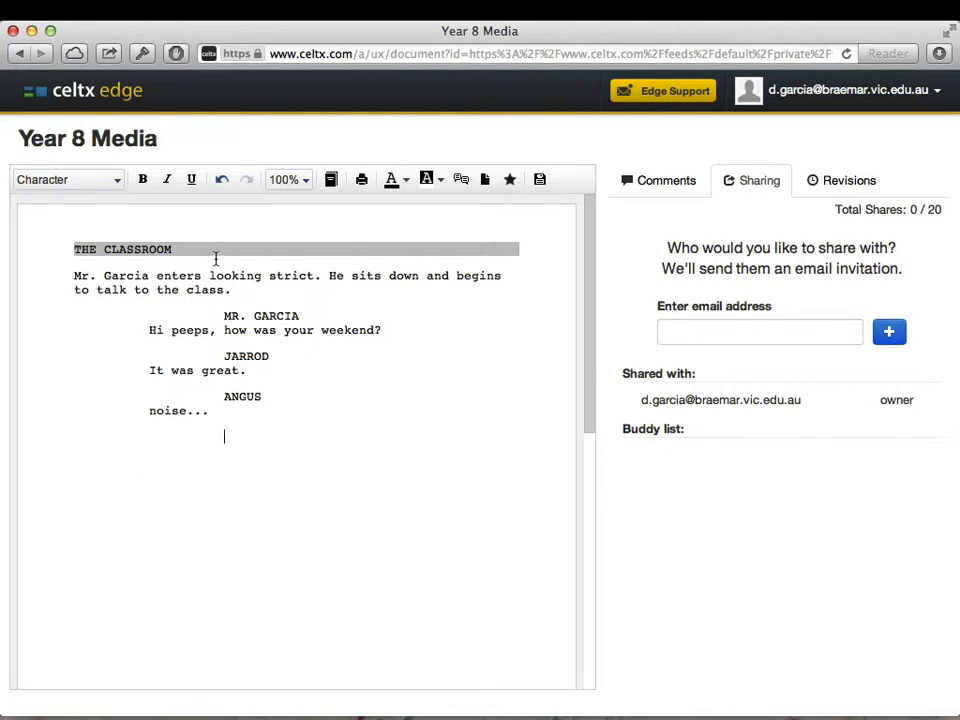
- Format the empty line after the dialog as Transition and enter "EXT."
click(101, 179)
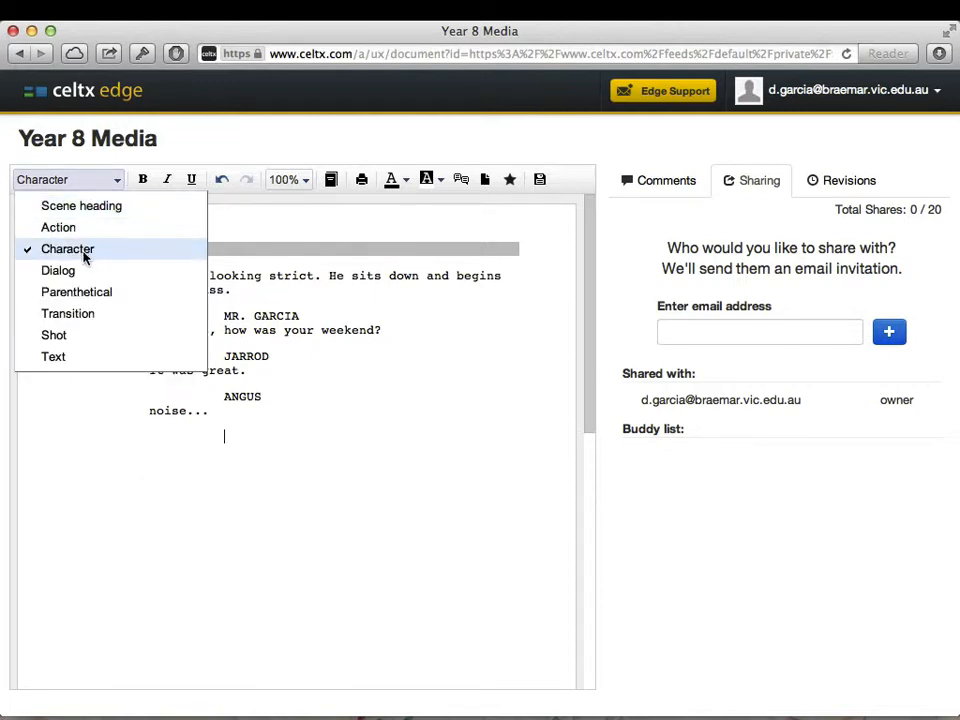
click(125, 319)
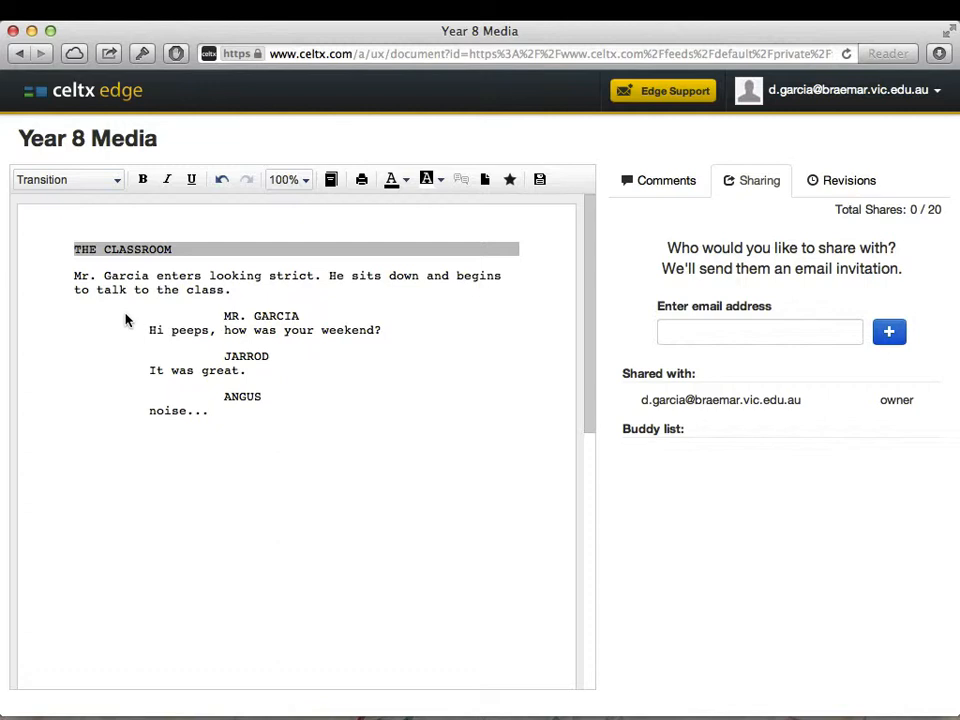
text(EXT.)
key(Return)
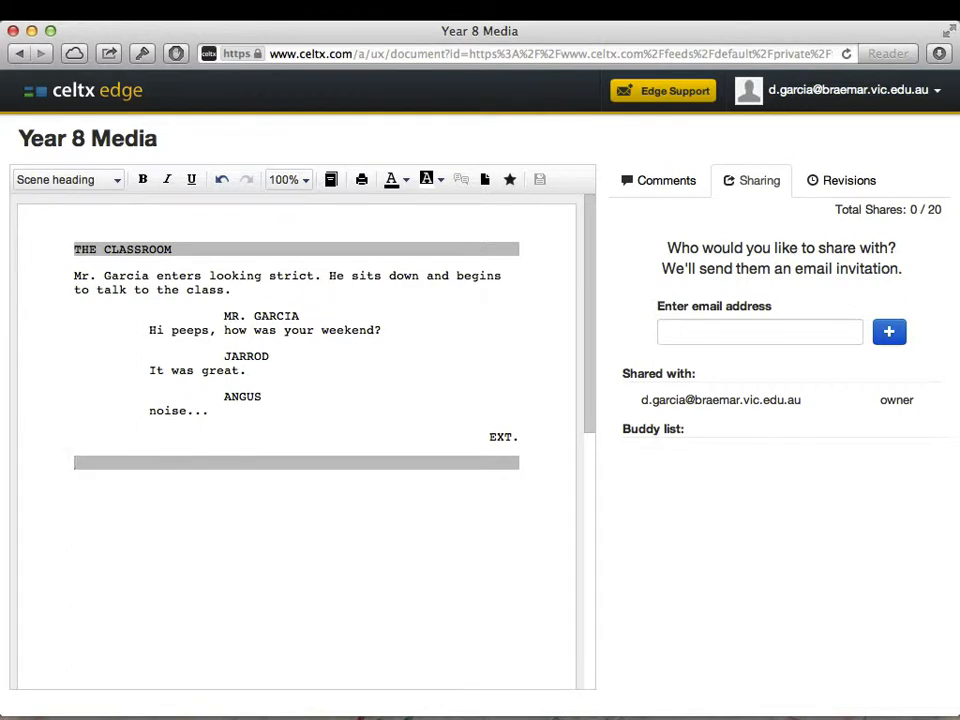
- Write the scene heading "BASKETBALL COURTS" below the transition
text(basketball c)
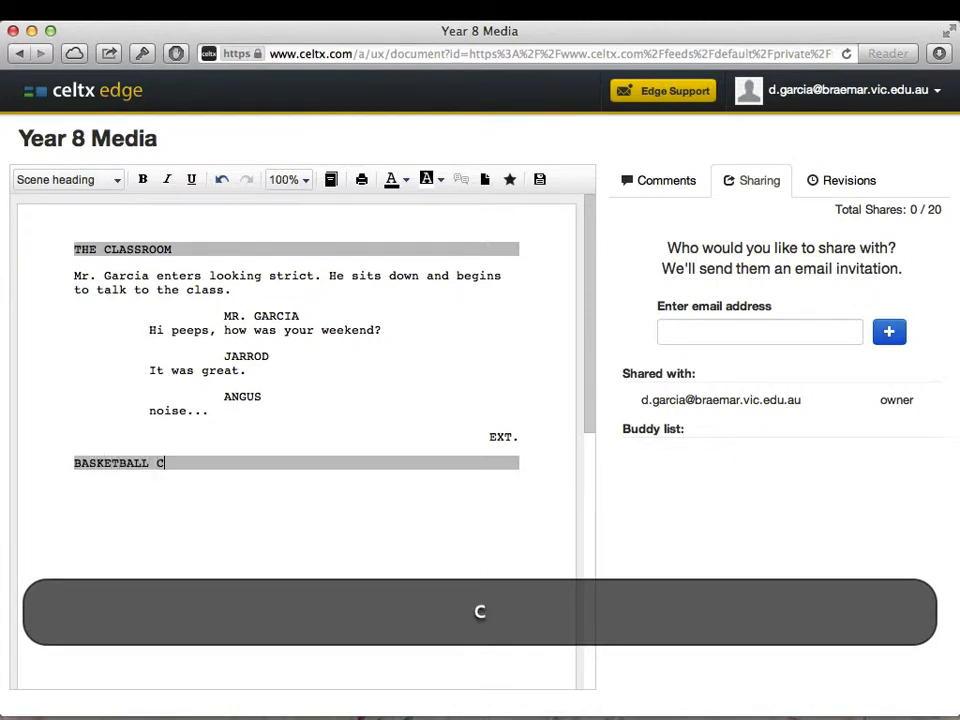
key(BackSpace)
text(courts)
key(Return)
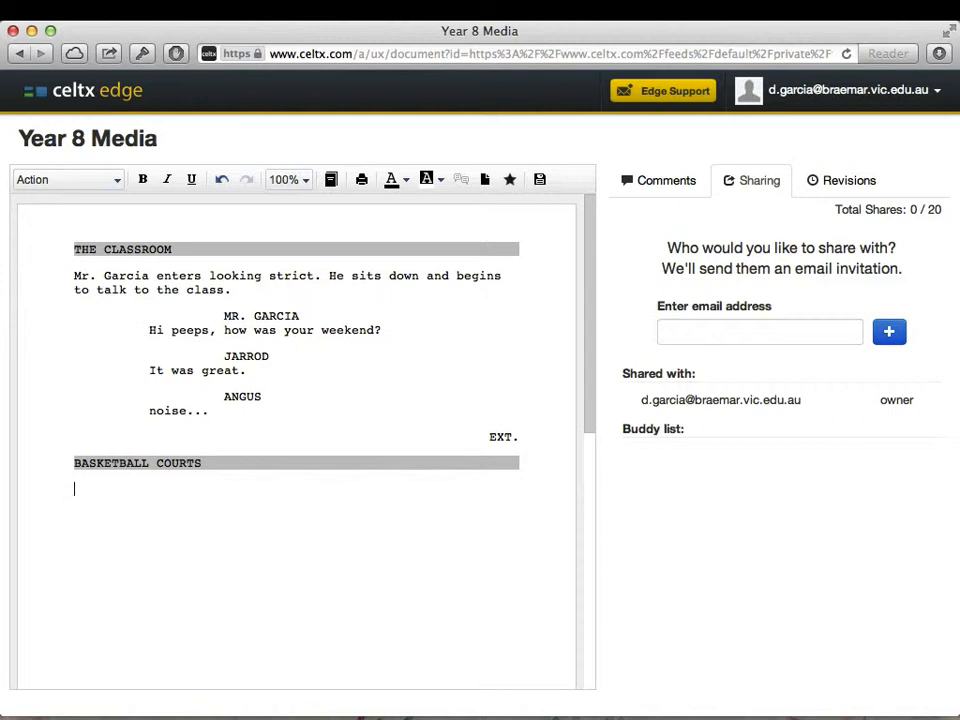
- Write the action line "Two students playing basketball." under the BASKETBALL COURTS scene heading
text(two)
key(BackSpace)
key(BackSpace)
key(BackSpace)
key(BackSpace)
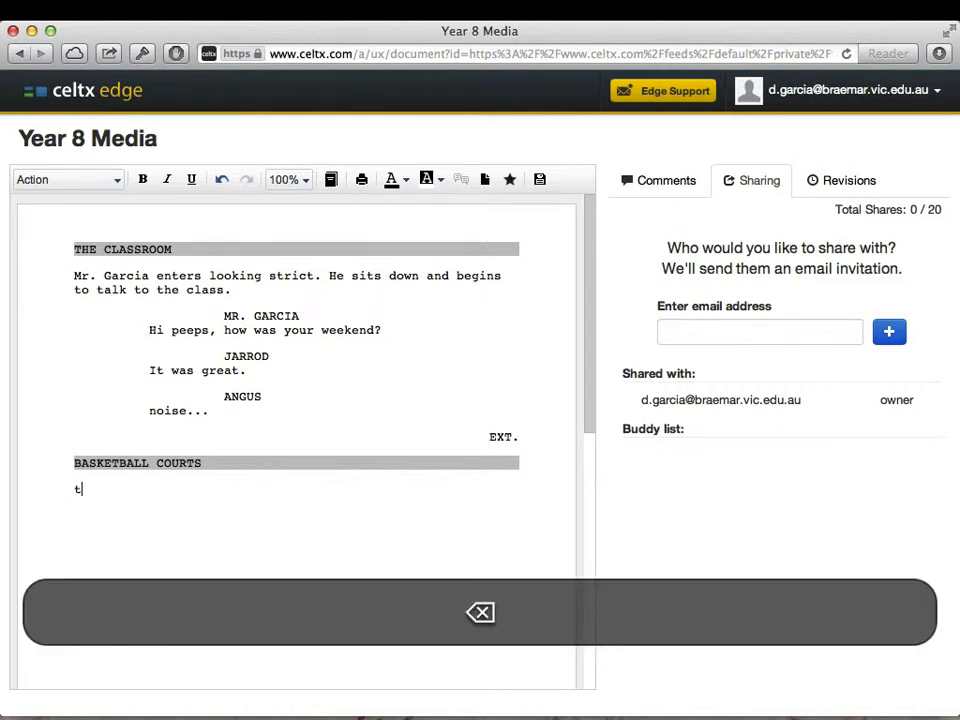
text(Two studn)
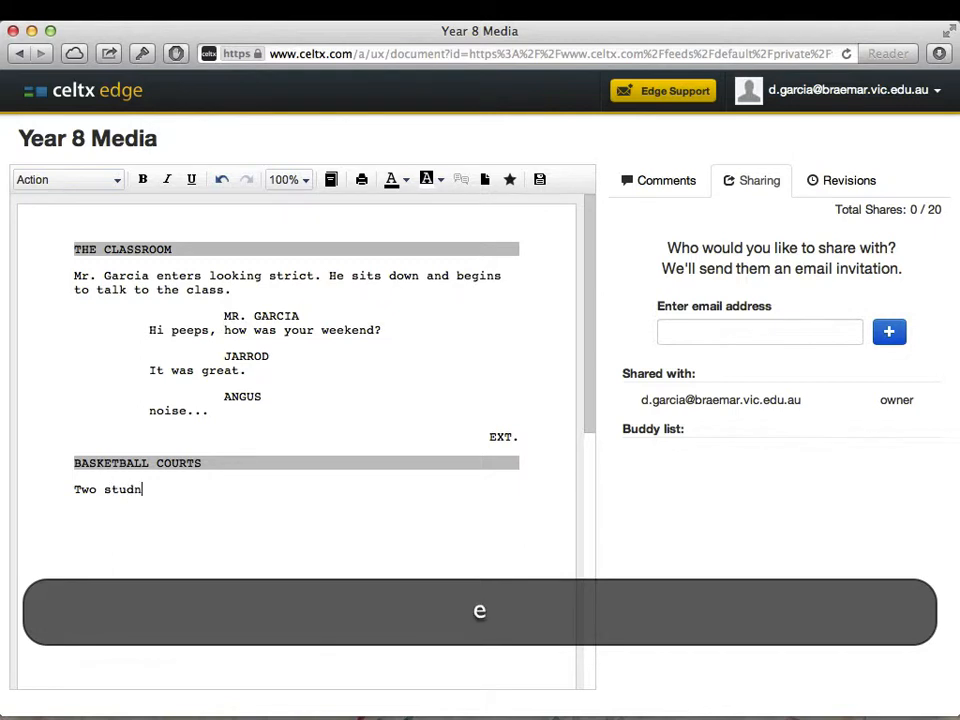
text(ets)
key(BackSpace)
key(BackSpace)
key(BackSpace)
key(BackSpace)
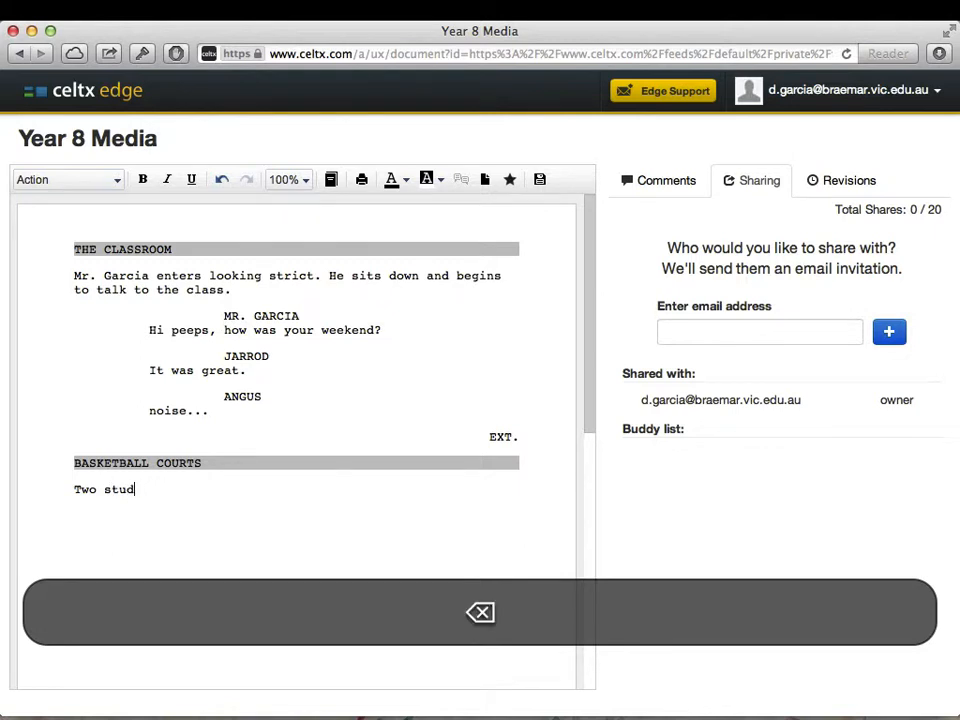
text(ents plating)
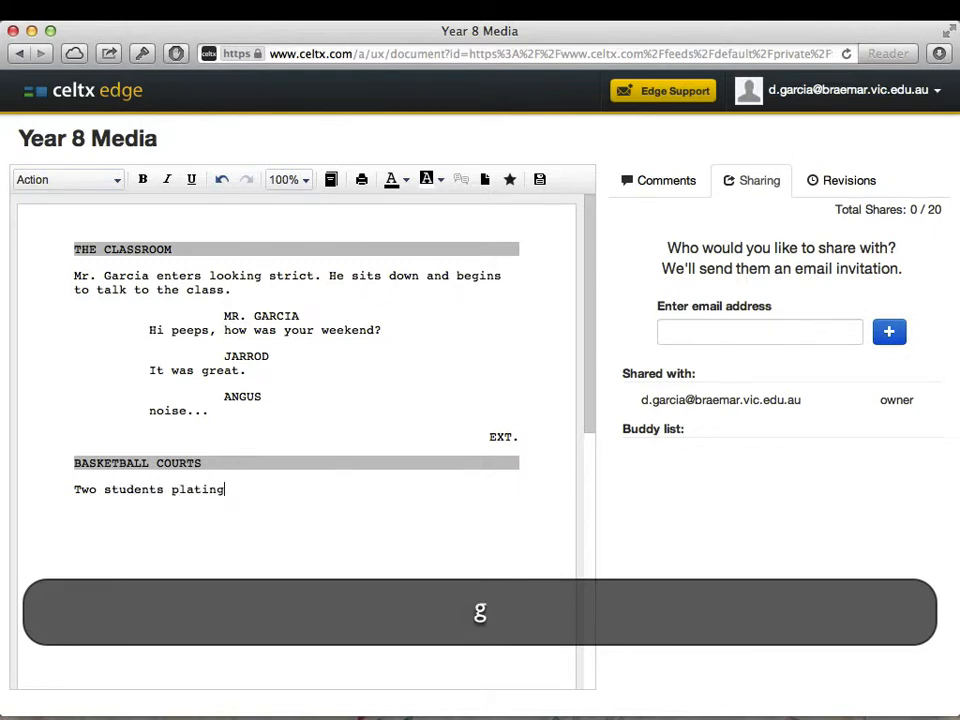
key(BackSpace)
key(BackSpace)
key(BackSpace)
key(BackSpace)
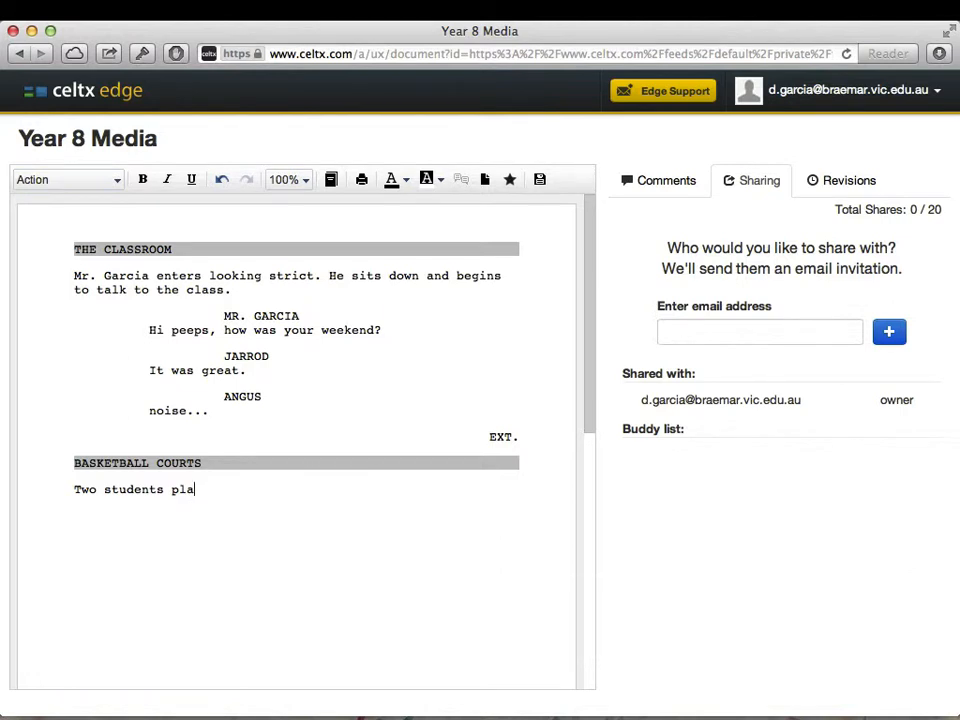
text(ying)
text(basketball.)
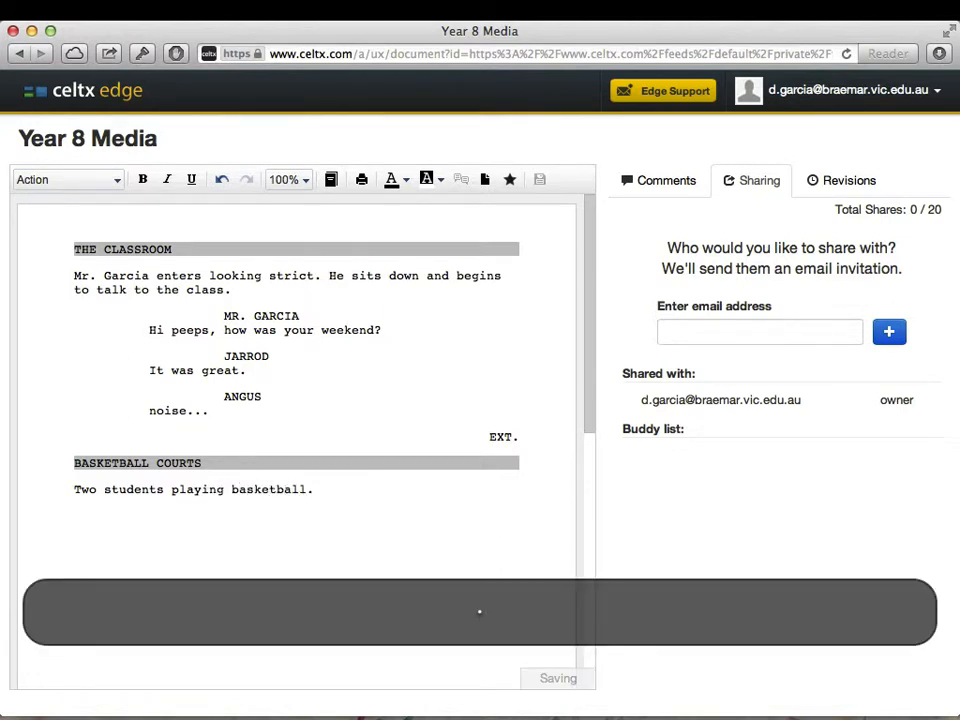
key(Return)
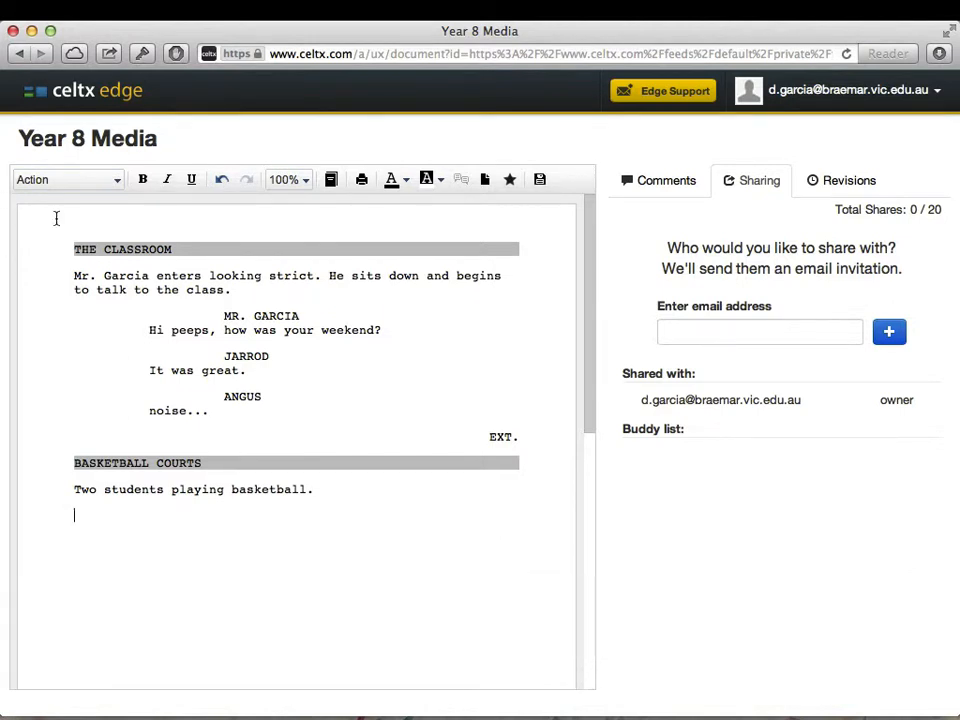
- Format the empty line as Character, enter the first student's name from the classroom scene, and give the dialog "nice shot"
click(85, 186)
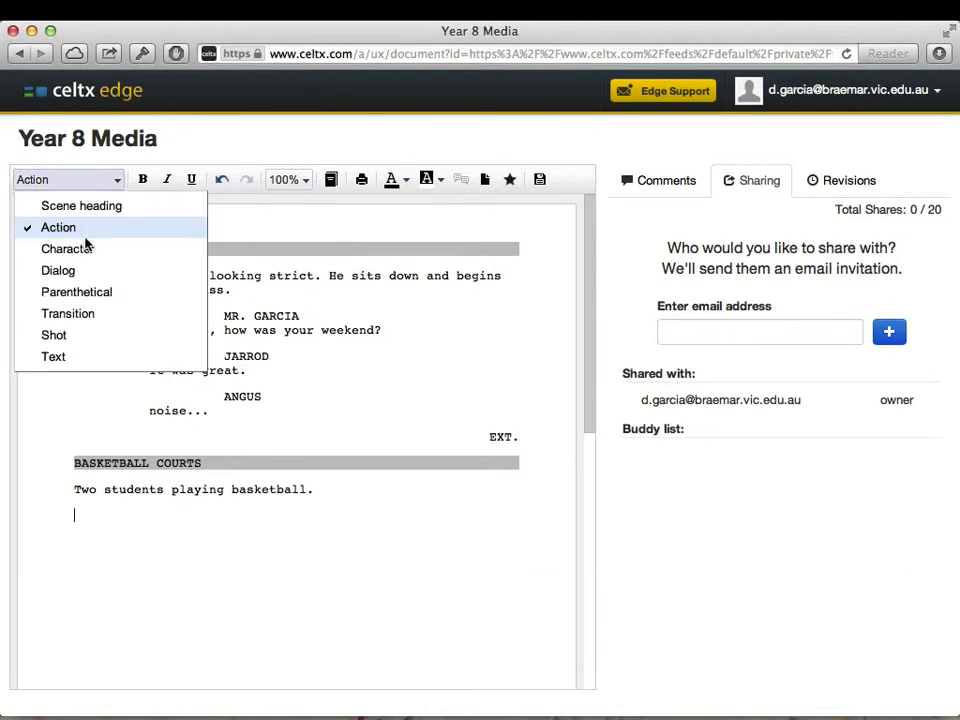
click(81, 251)
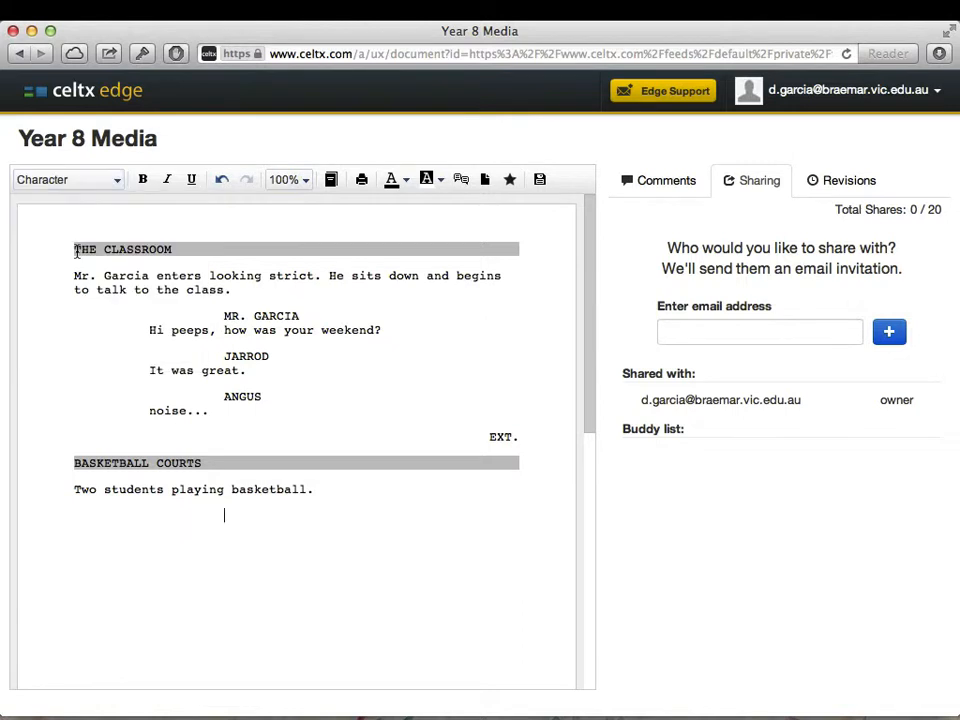
text(JARROD)
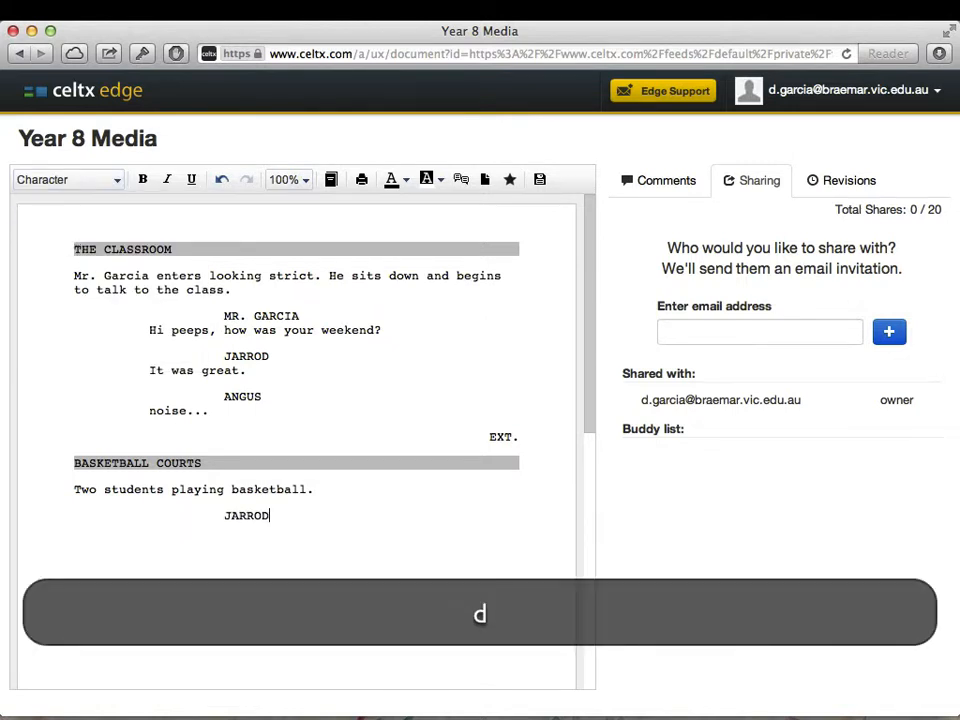
key(Return)
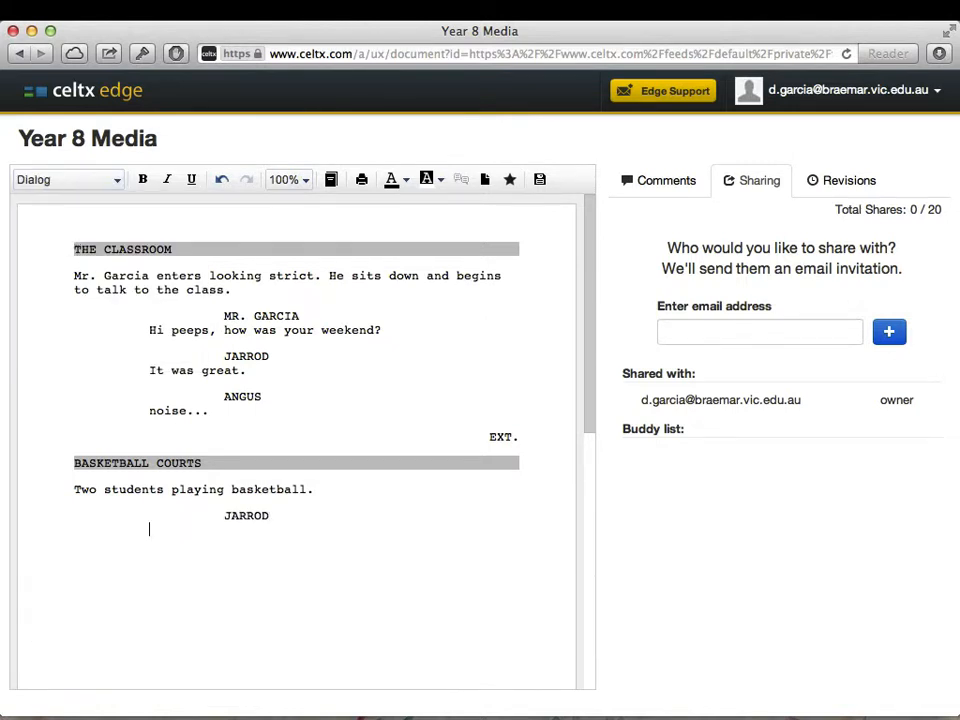
text(noise.)
key(BackSpace)
key(BackSpace)
key(BackSpace)
key(BackSpace)
key(BackSpace)
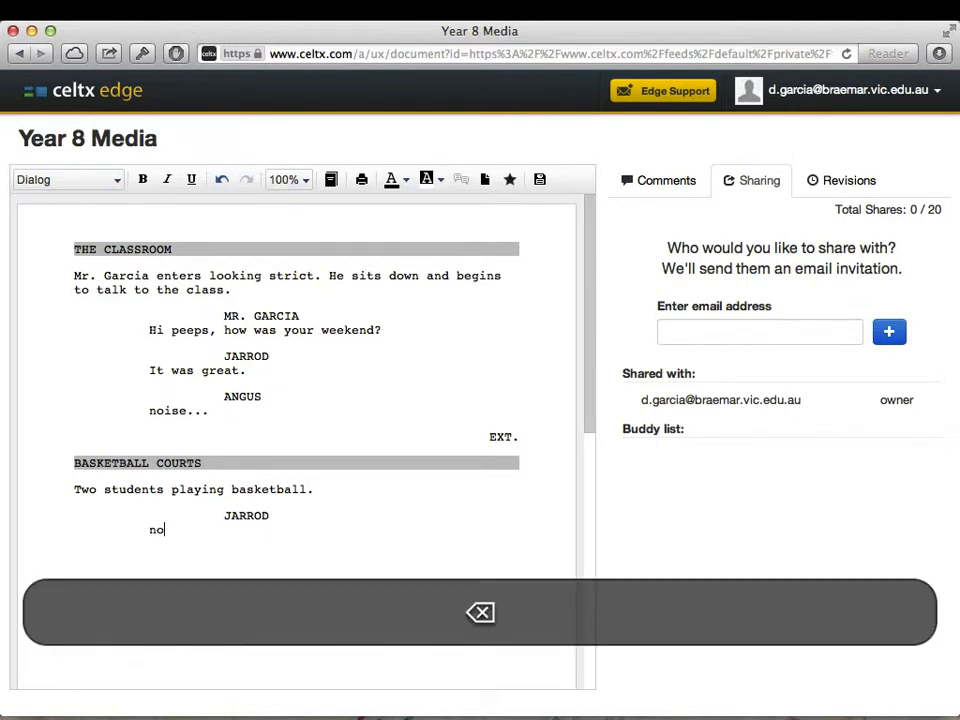
text(ice shot)
key(Return)
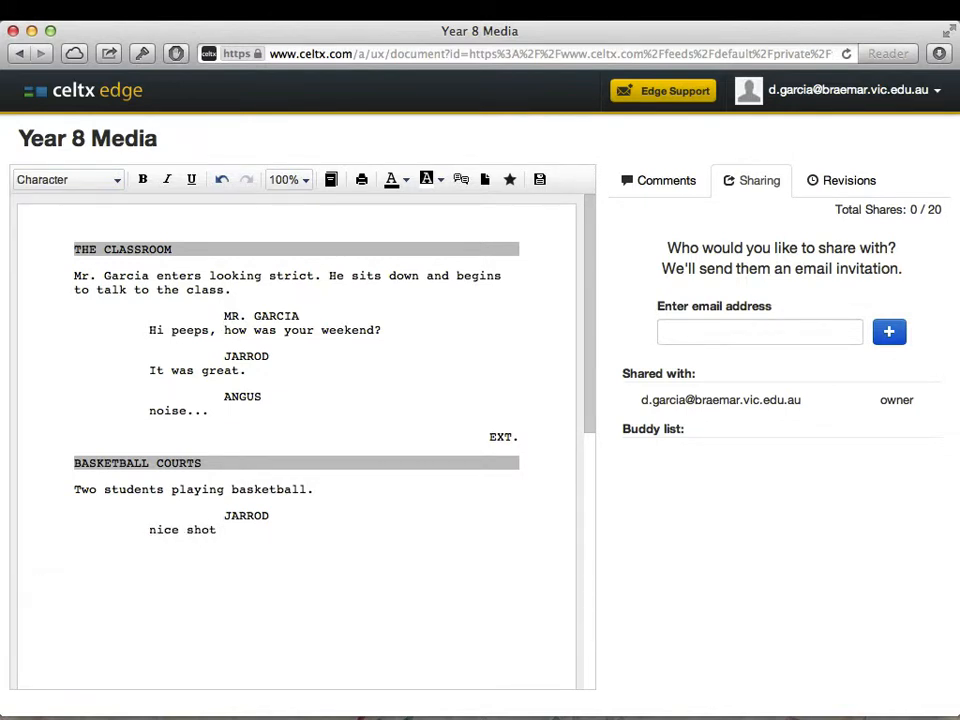
- Add a new student's name as the next speaking character, with the dialog "yes it was"
text(MITH)
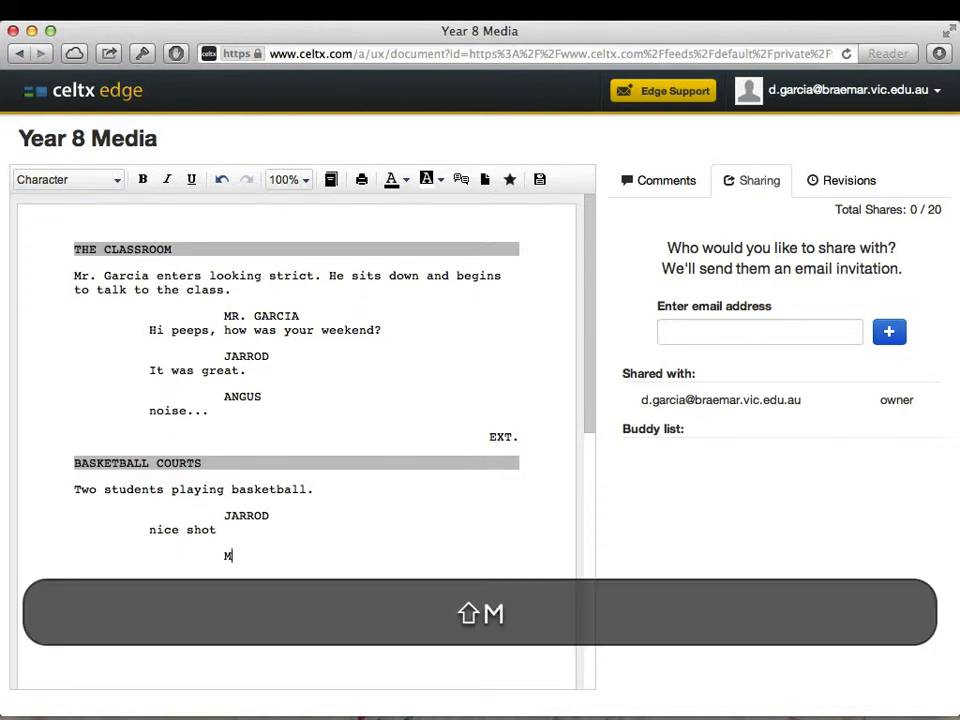
key(Return)
key(BackSpace)
key(BackSpace)
key(BackSpace)
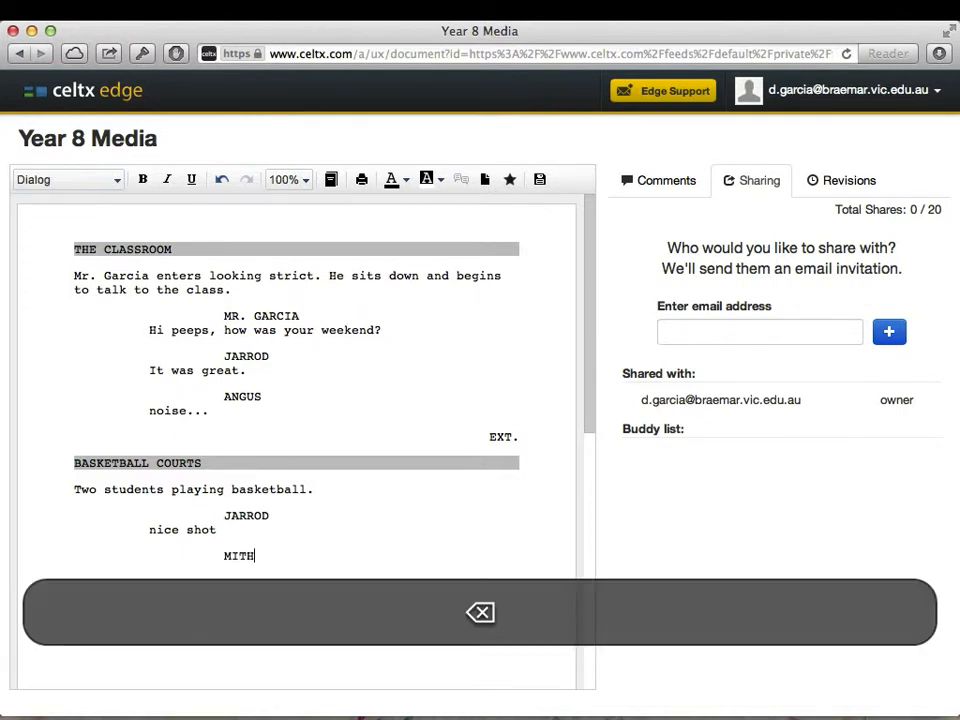
text(TCH)
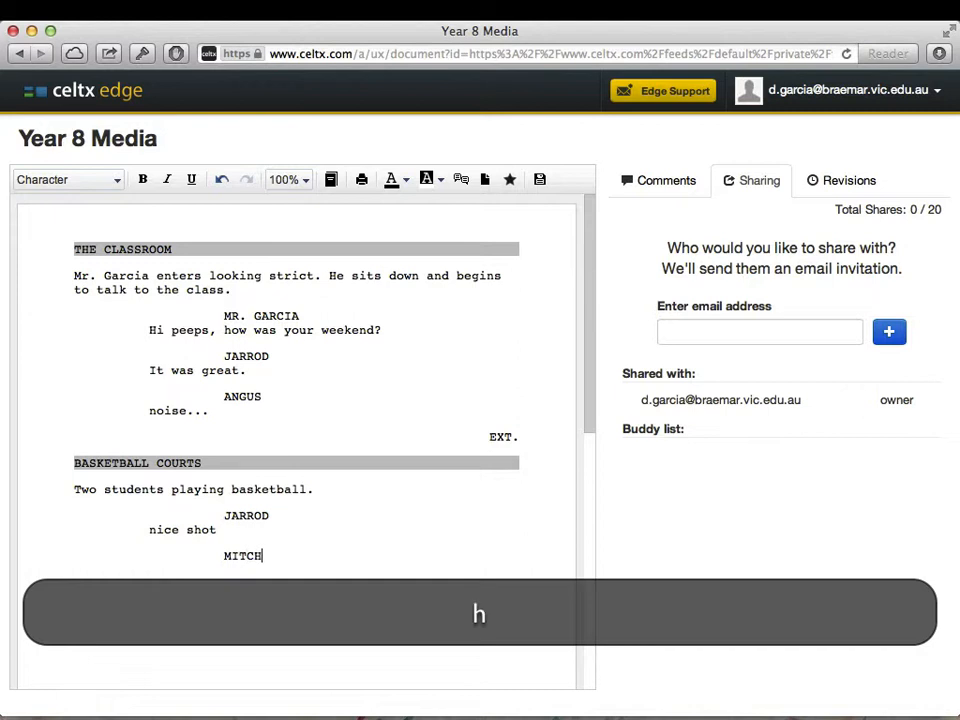
key(Return)
text(yes it ws)
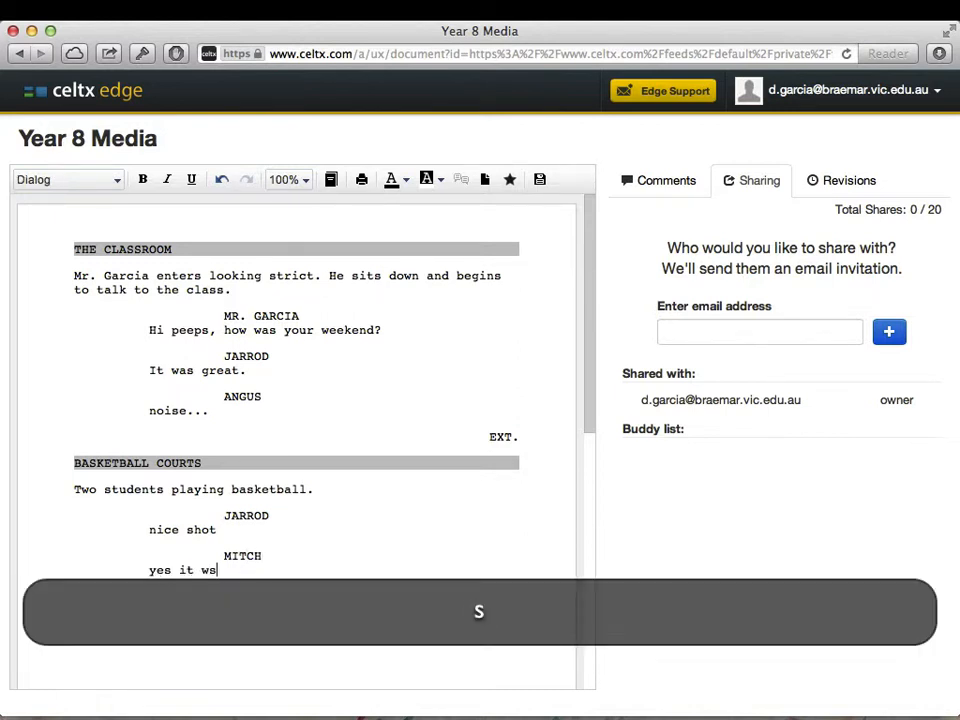
key(BackSpace)
text(as)
key(Return)
key(shift+Return)
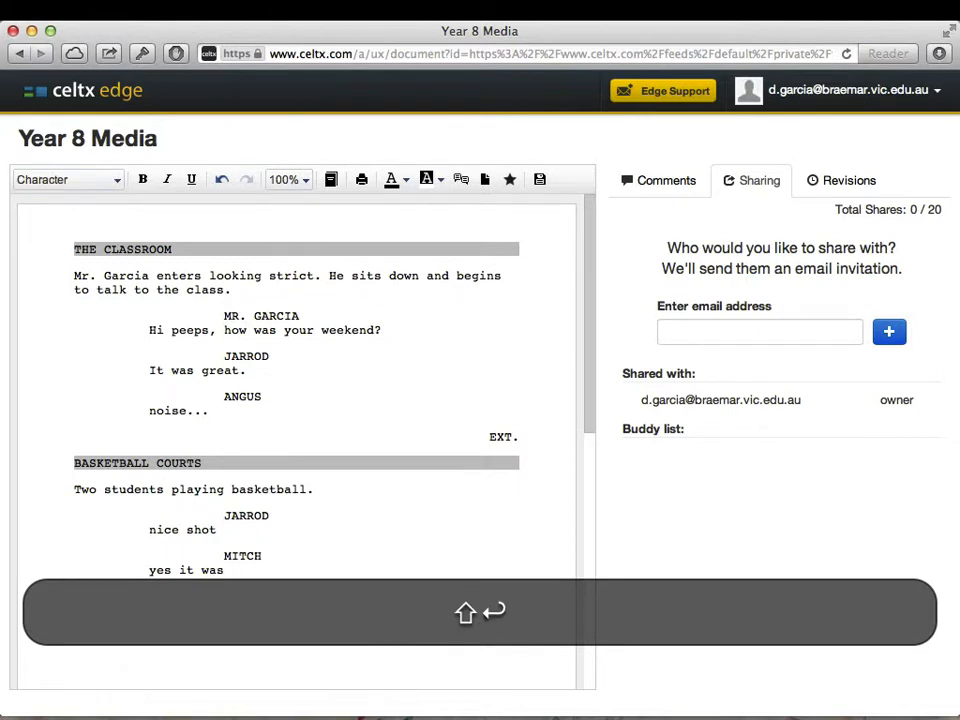
- Add the second student from the classroom scene as the next speaking character, with the dialog "more noise..."
text(angus)
key(Return)
text(more )
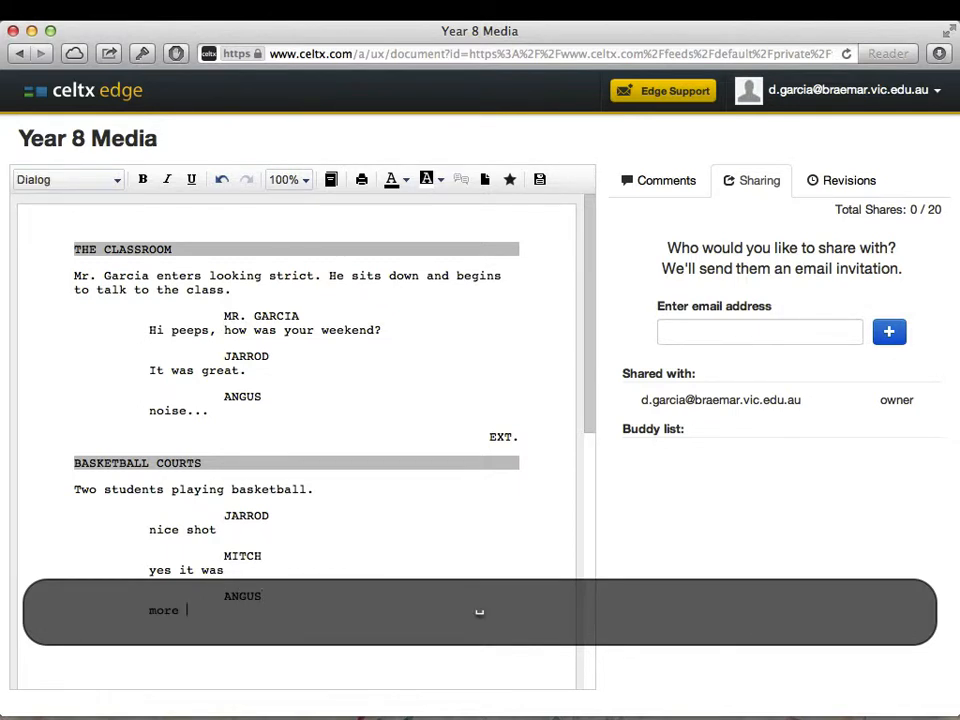
text(noise...)
key(Return)
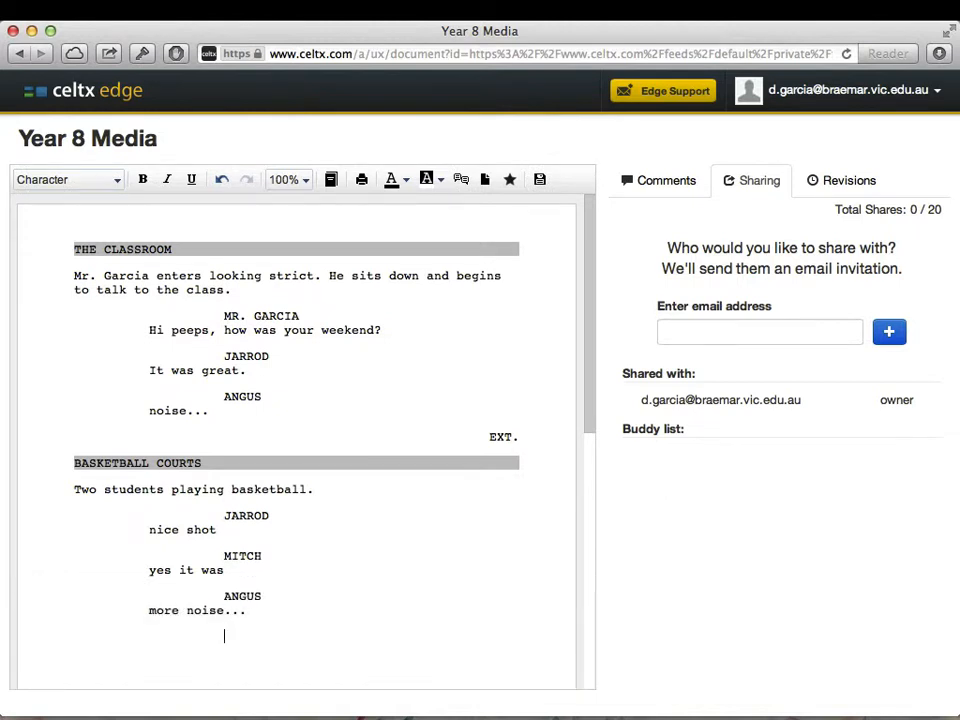
- Format the empty line after the dialog as Action and enter the placeholder text "fjshfsdlfkhfl"
click(86, 181)
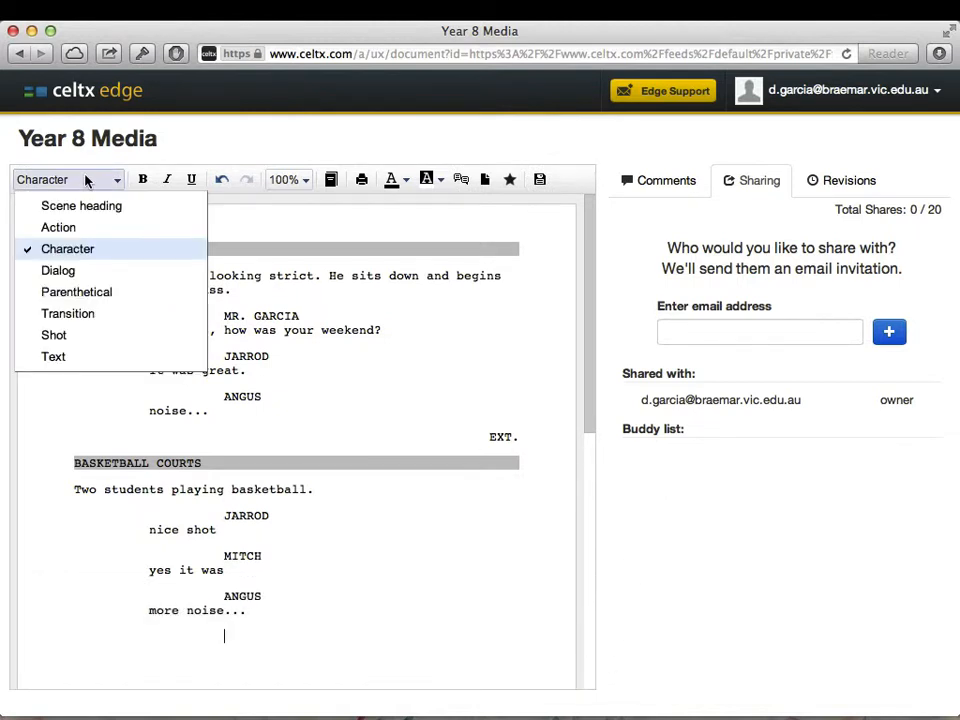
click(55, 228)
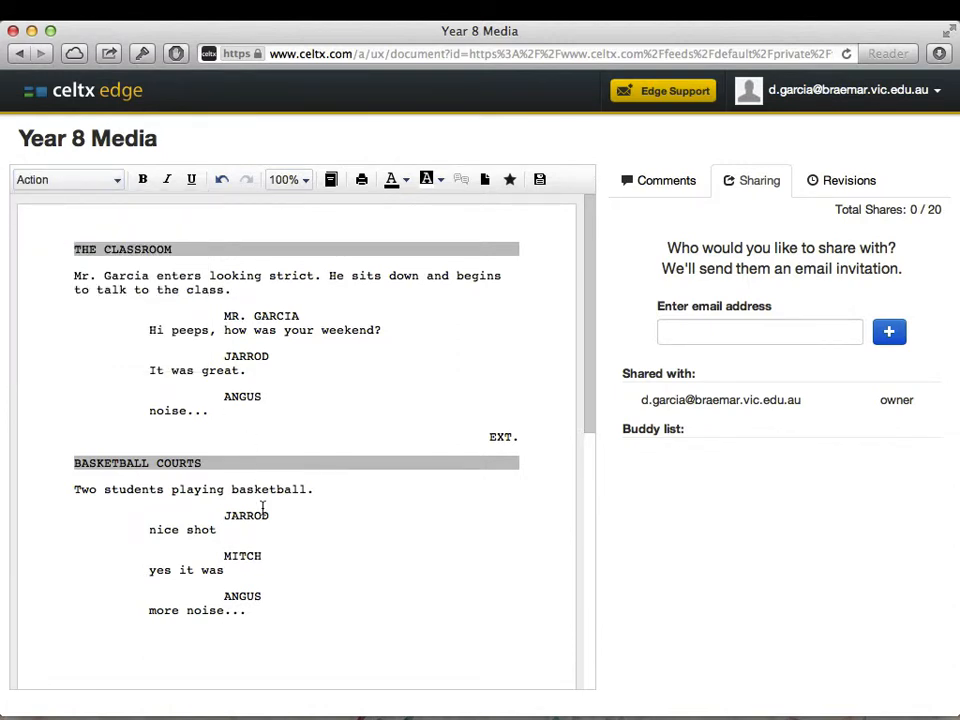
text(fjshfsdlfkhfl)
key(Return)
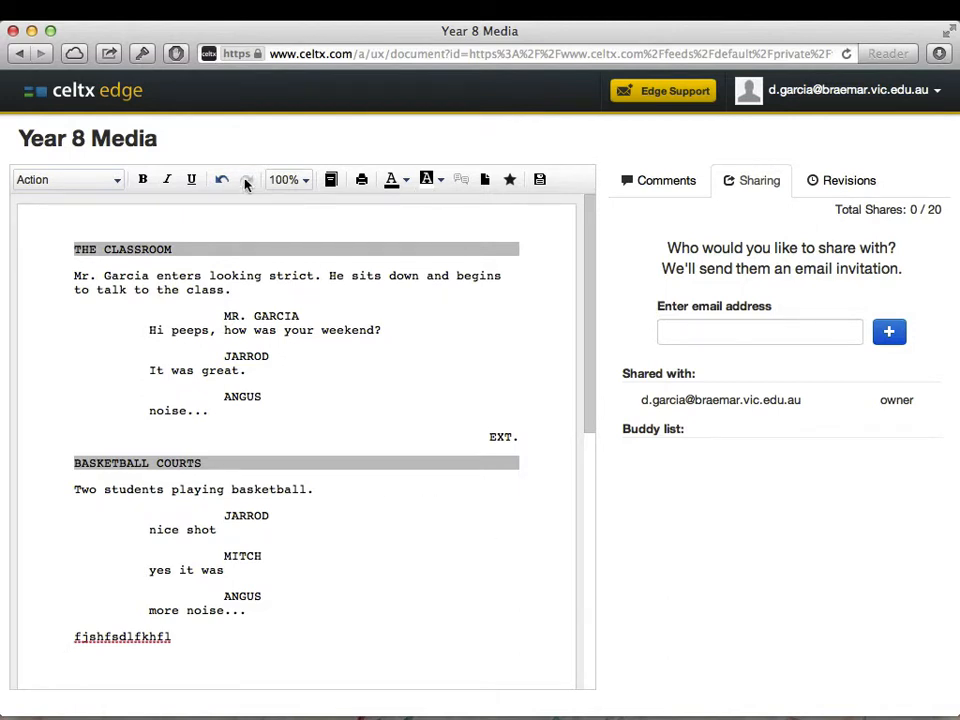
- Format the line below the placeholder action as Transition and enter "INT."
click(66, 179)
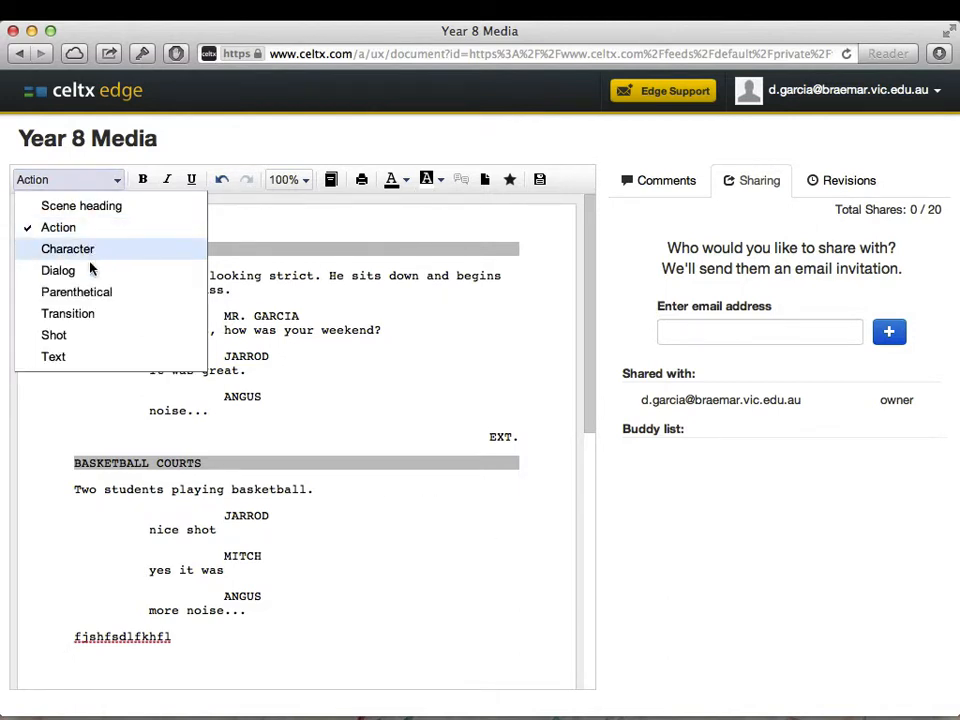
click(96, 320)
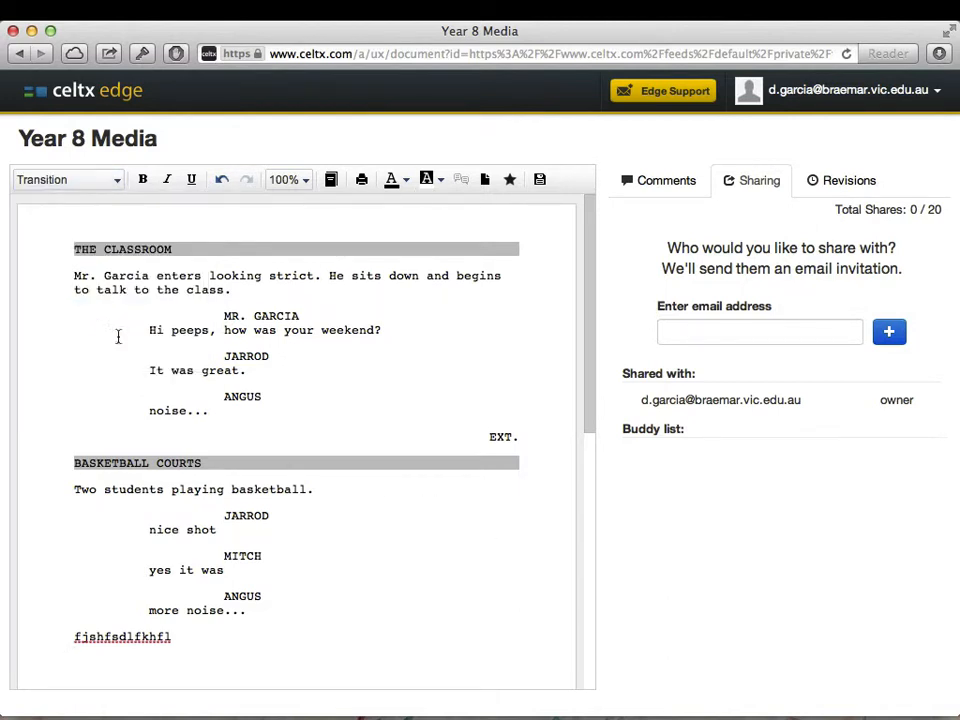
text(int.)
key(Return)
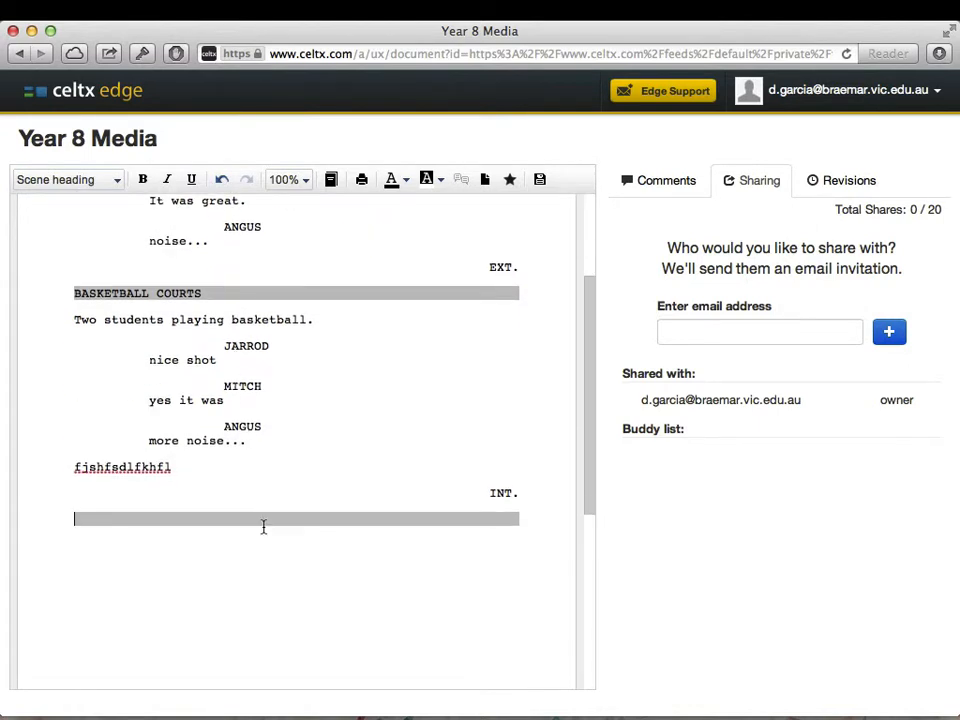
- Write the scene heading "THE CLASSROOM" below the INT. transition and start a new line after it
text(the classroo)
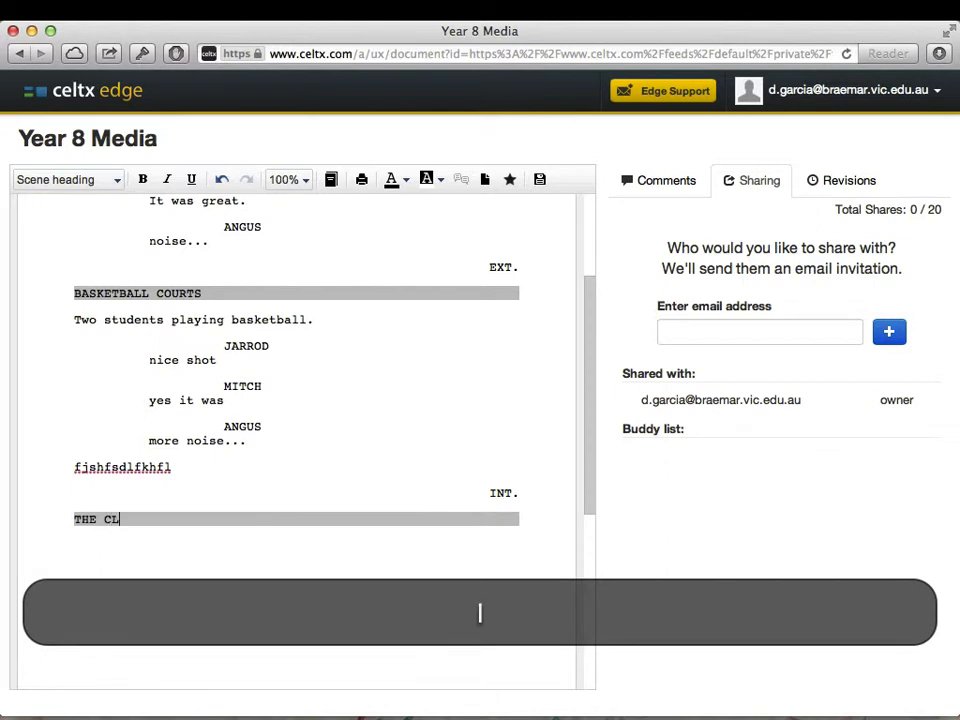
text(.)
key(Return)
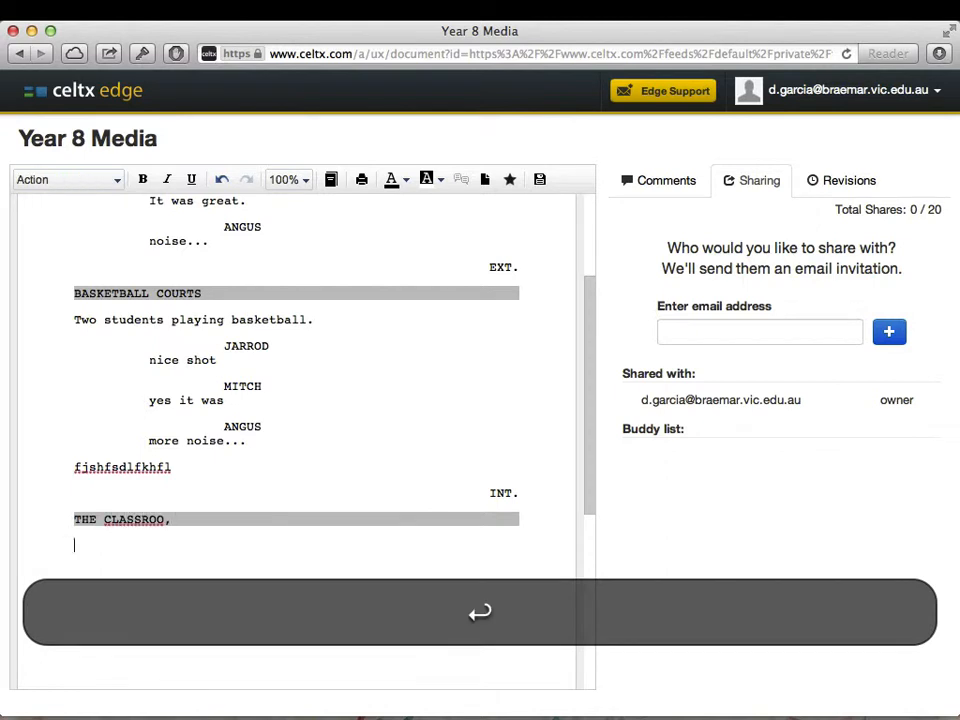
key(BackSpace)
key(BackSpace)
text(,)
key(BackSpace)
text(m)
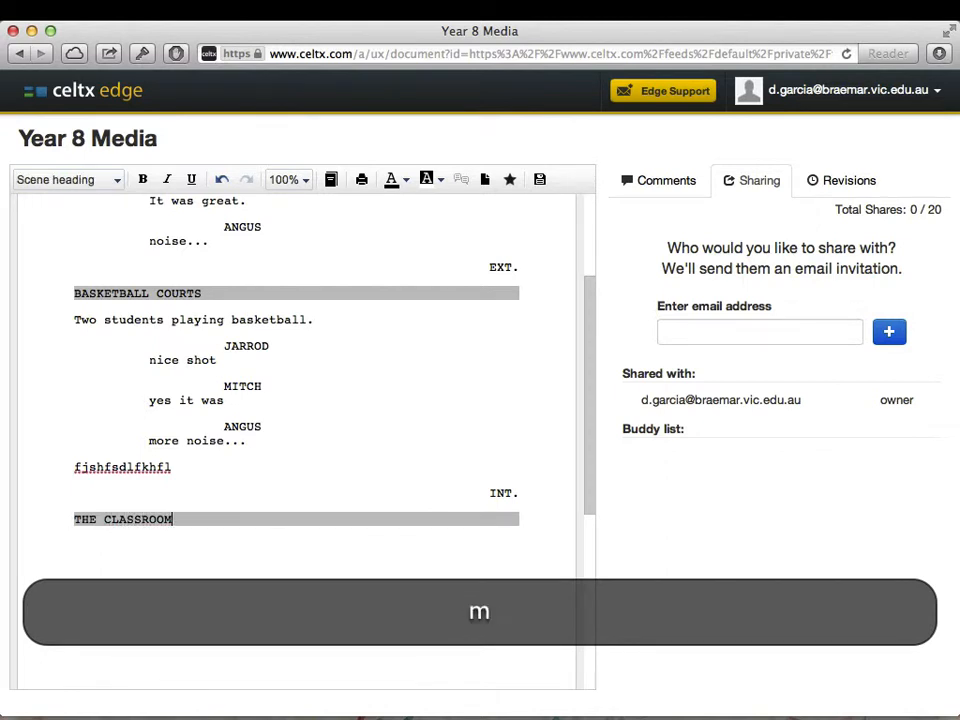
key(Return)
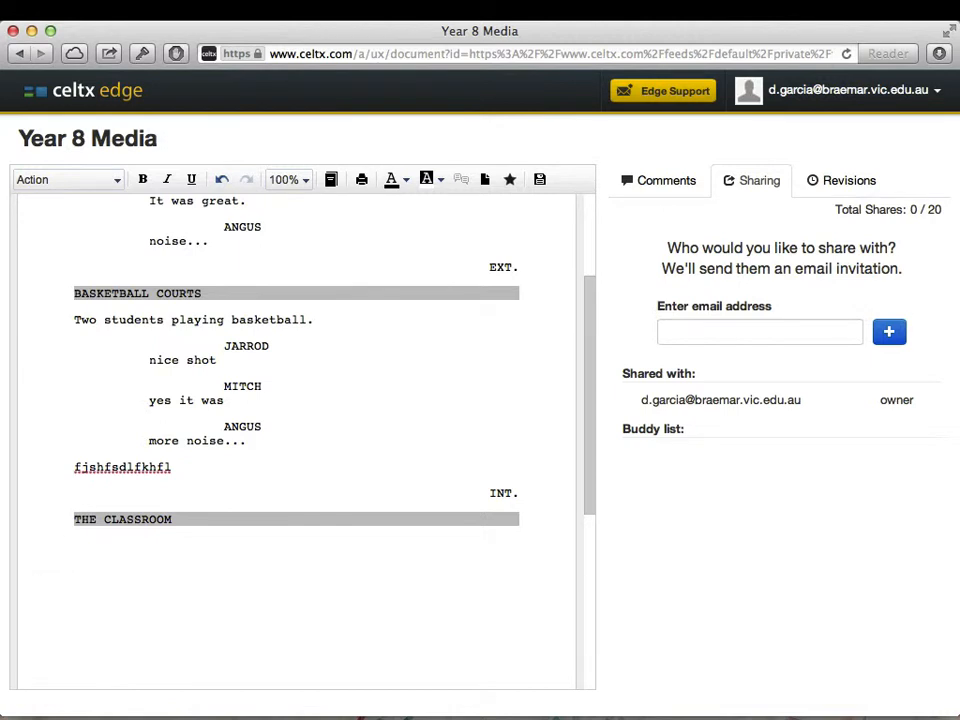
scroll(291, 506, up, 4)
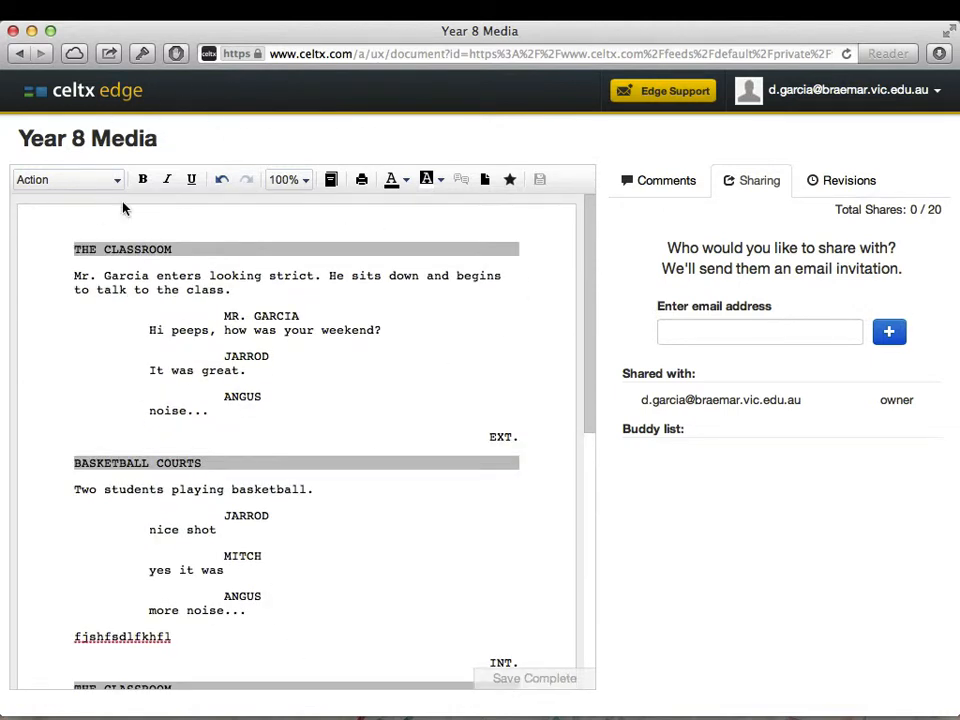
click(93, 187)
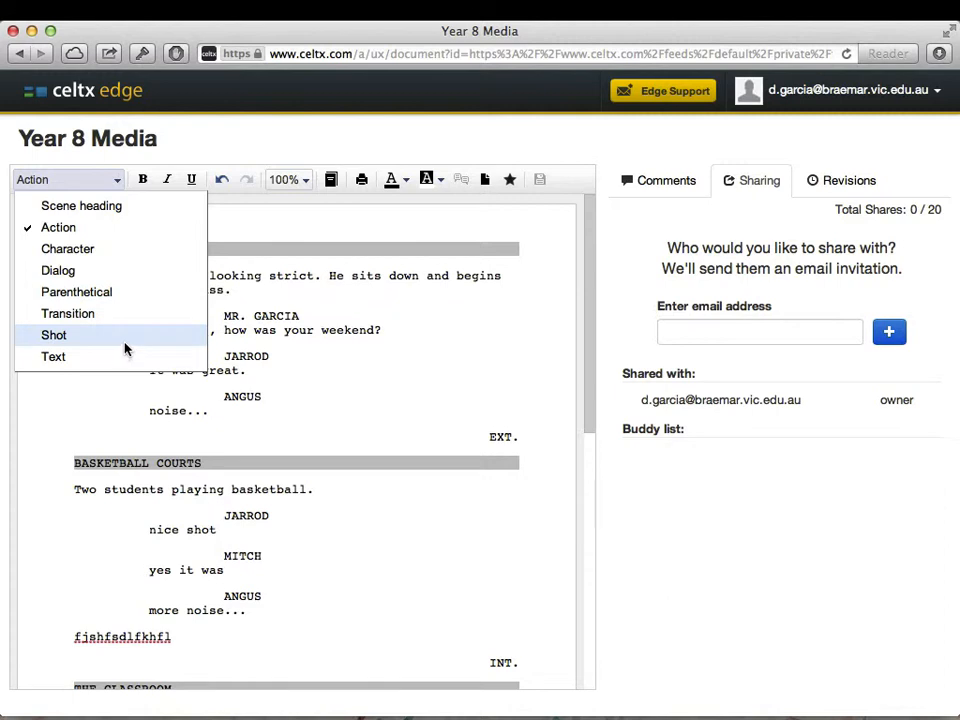
click(404, 404)
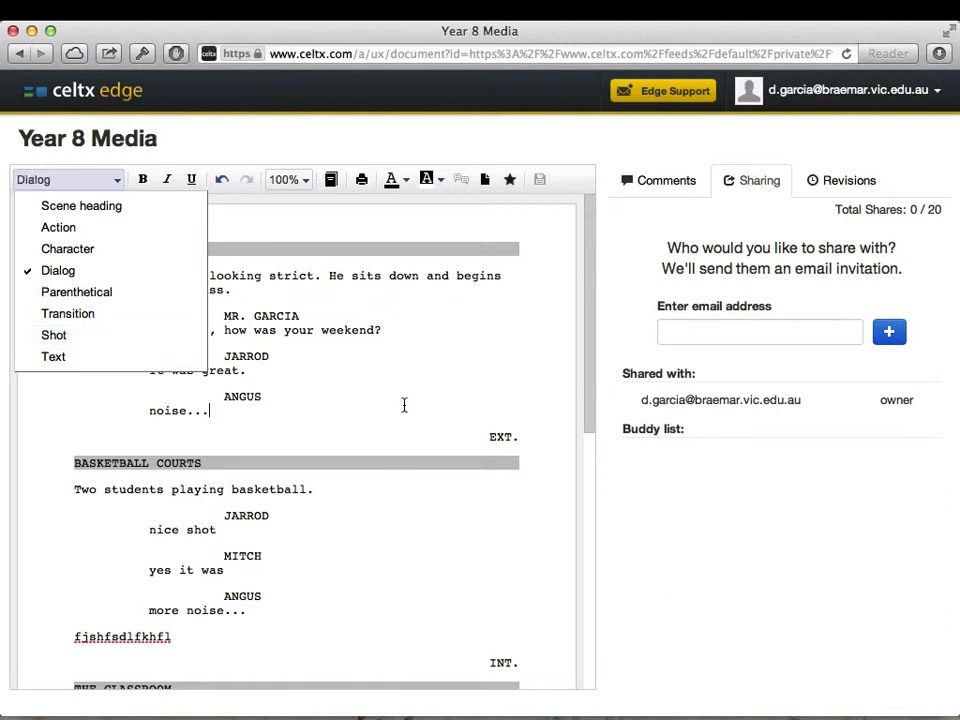